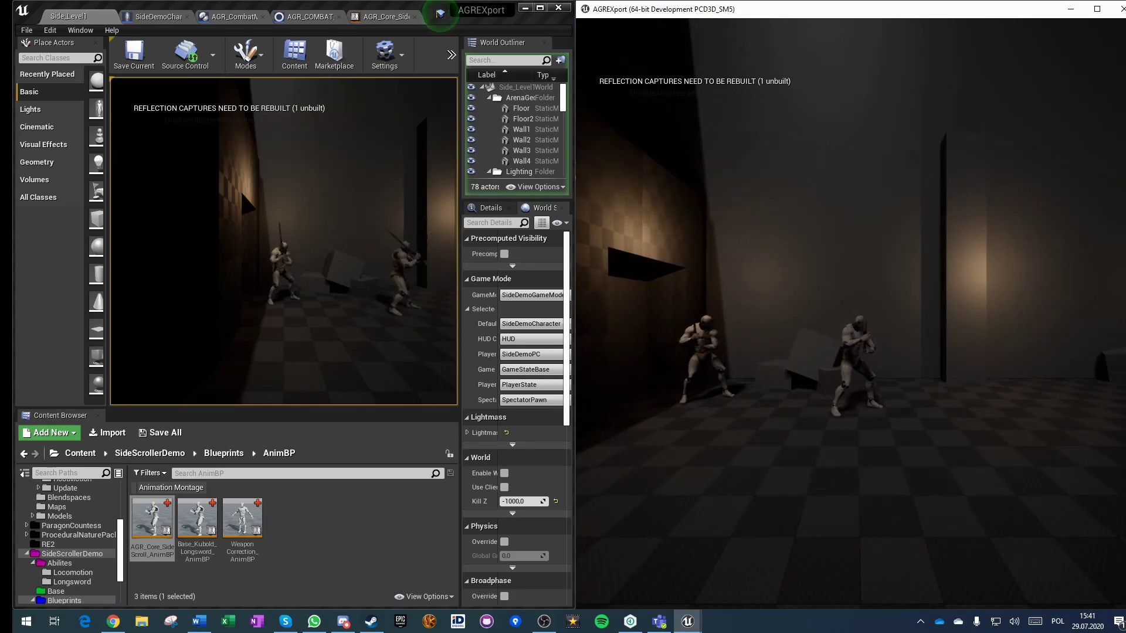
End the running two-window play session and maximize the Side_Level1 editor window.
key("alt+Tab")
key("alt+Tab")
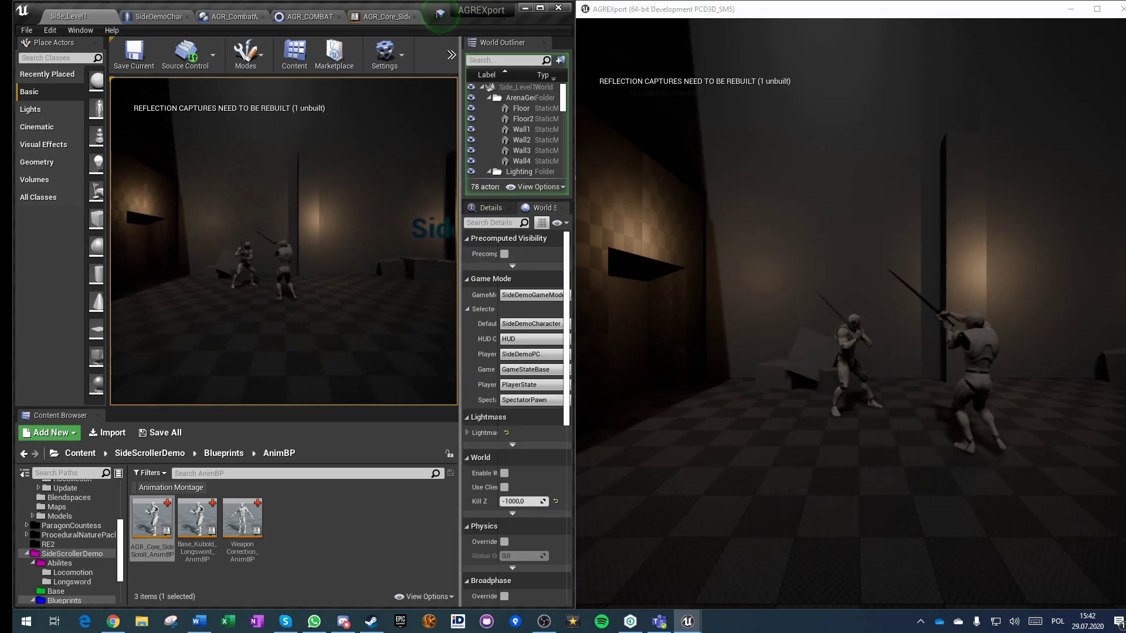
key("Escape")
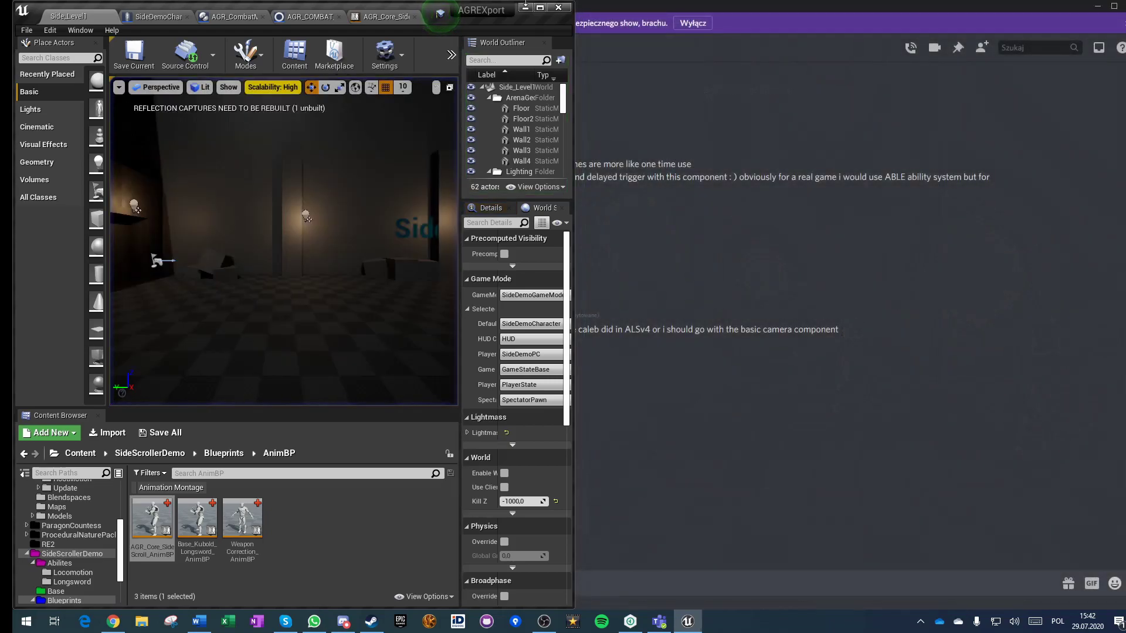
left_click(540, 8)
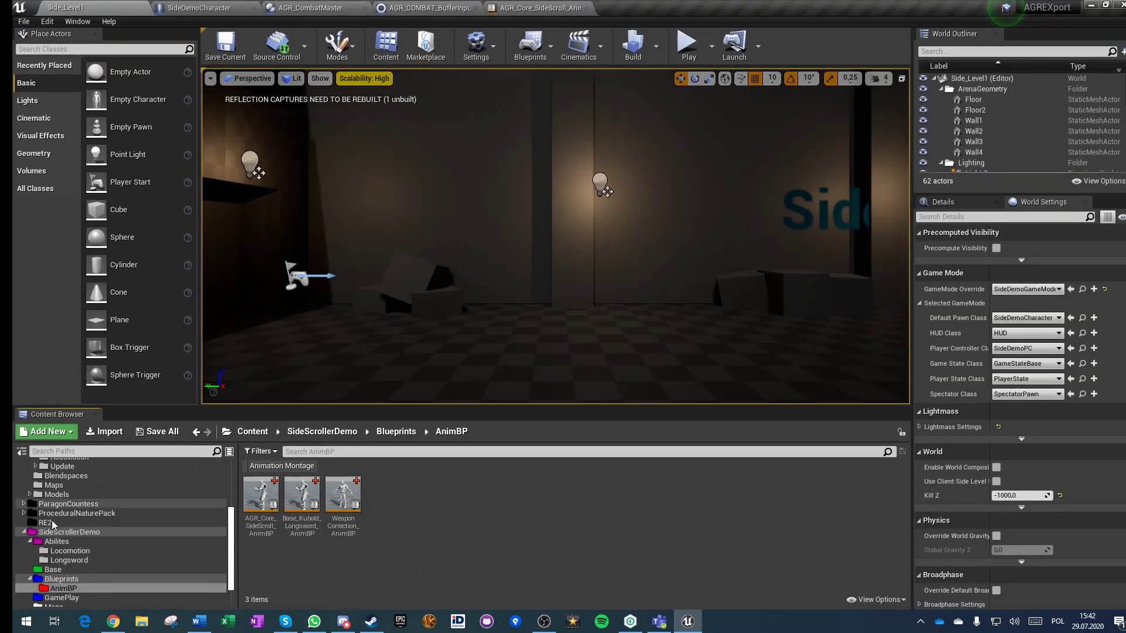
Open the Heavy1 animation montage from the Longsword folder of the SideScrollerDemo abilities.
left_click(59, 542)
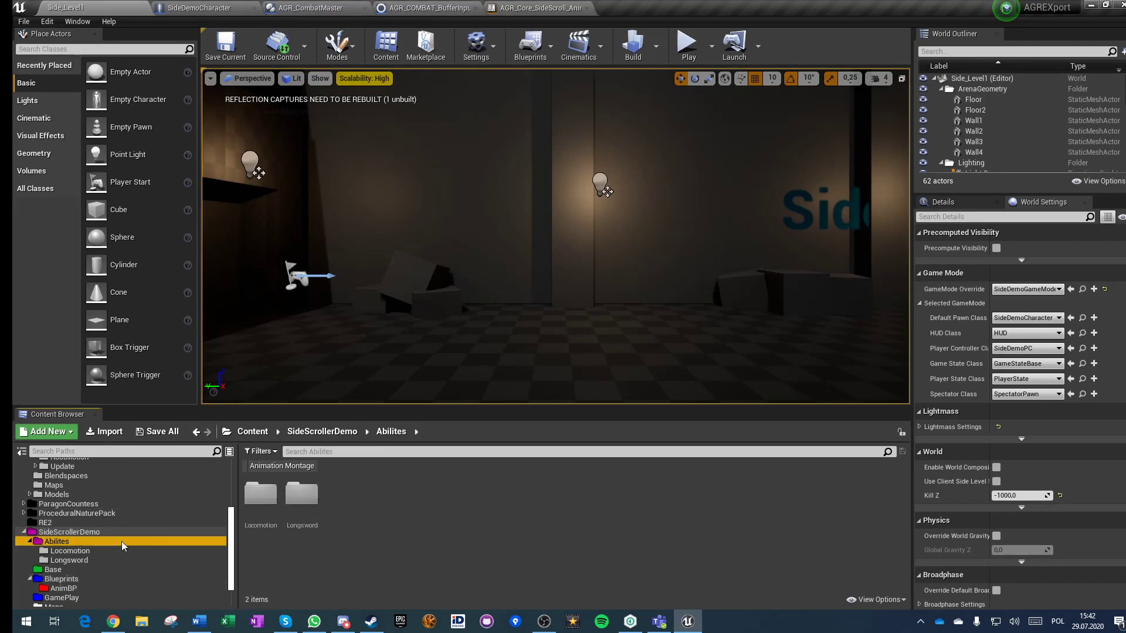
double_click(300, 523)
double_click(266, 511)
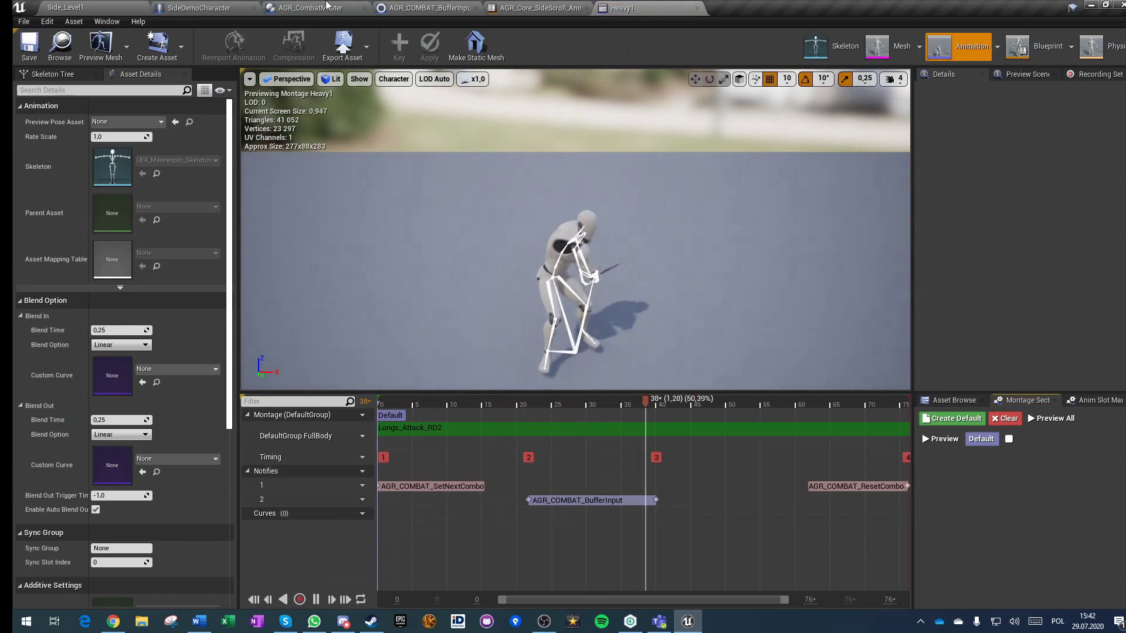
Examine the overall layout of the AGR_CombatMaster Event Graph, from Begin Play and the input buffer to the combo setup groups.
left_click(312, 9)
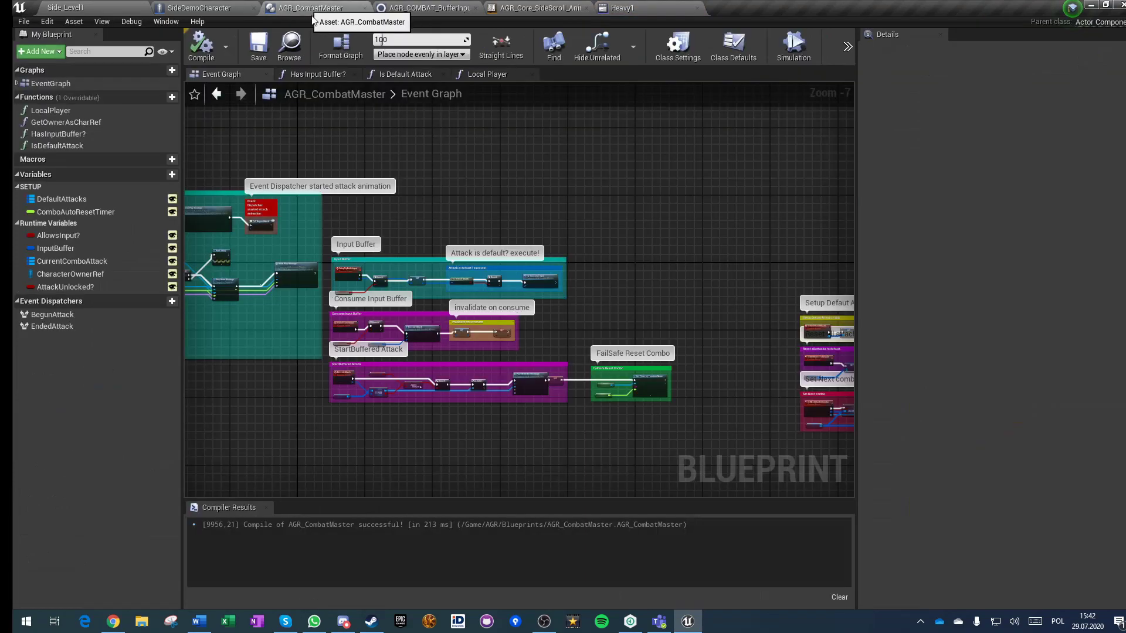
scroll(431, 394, "down", 4)
right_click_drag(309, 431, 449, 375)
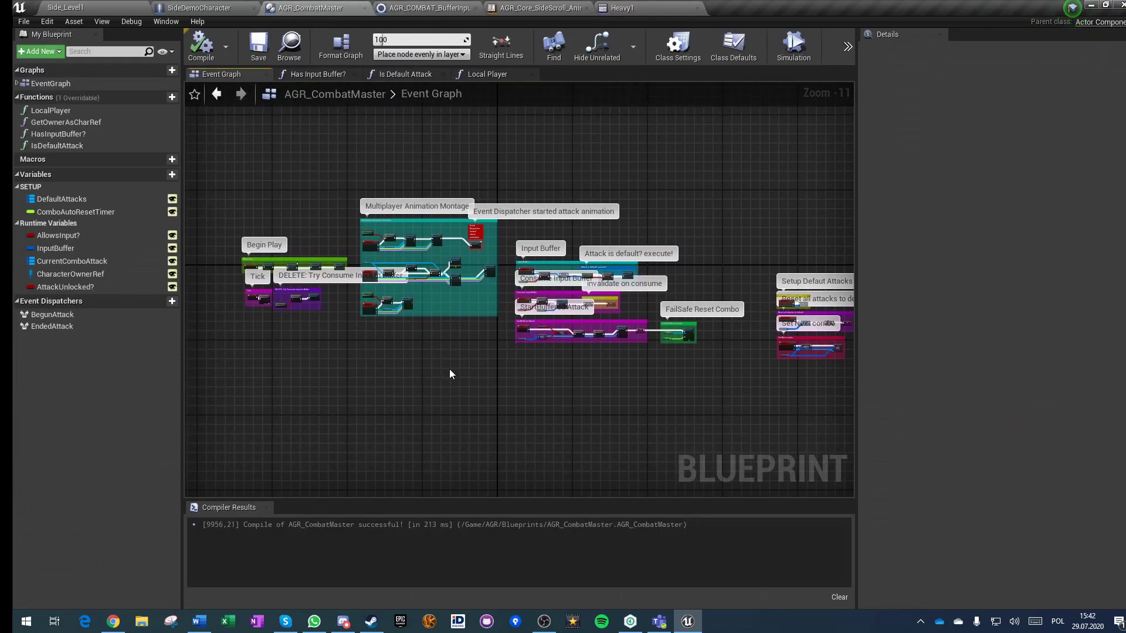
scroll(450, 374, "down", 1)
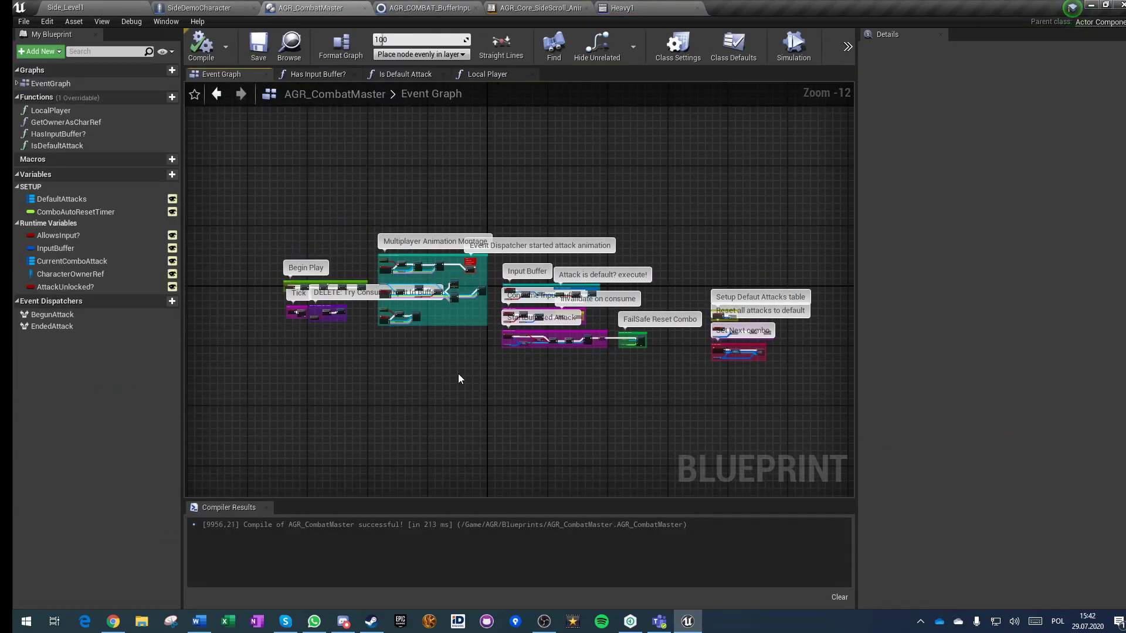
scroll(466, 381, "up", 2)
scroll(475, 387, "down", 1)
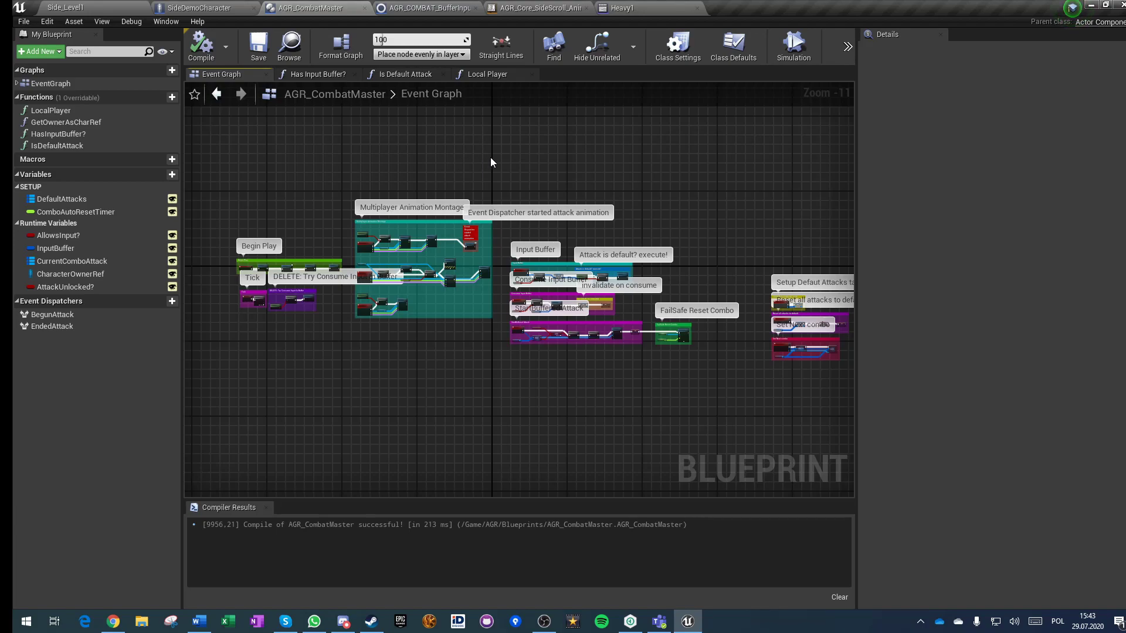
scroll(683, 217, "down", 1)
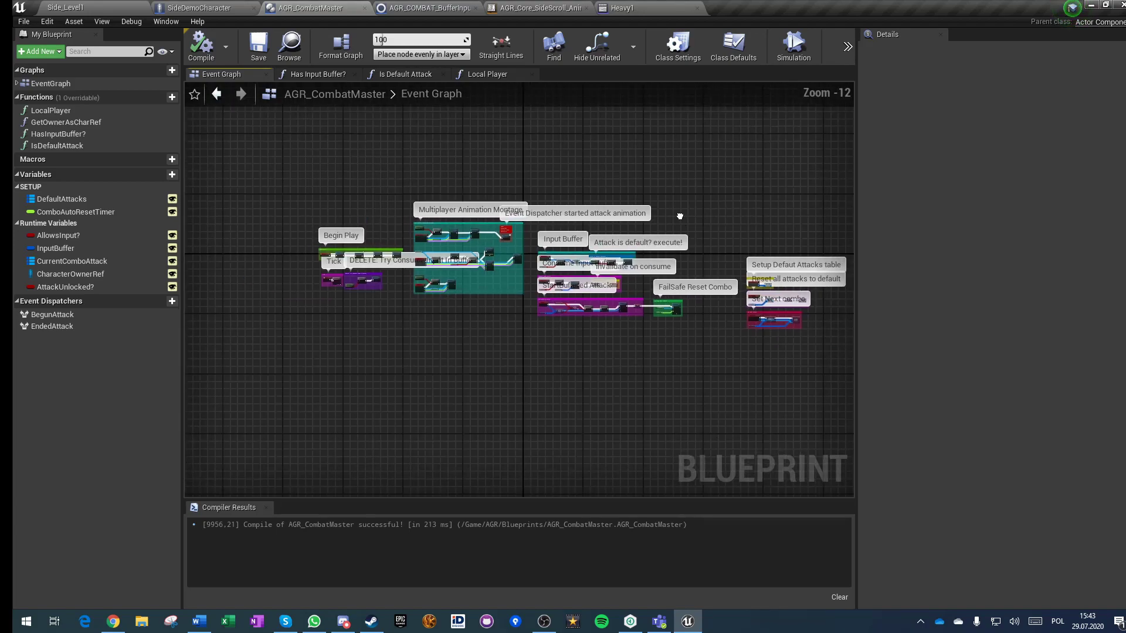
right_click_drag(682, 217, 650, 253)
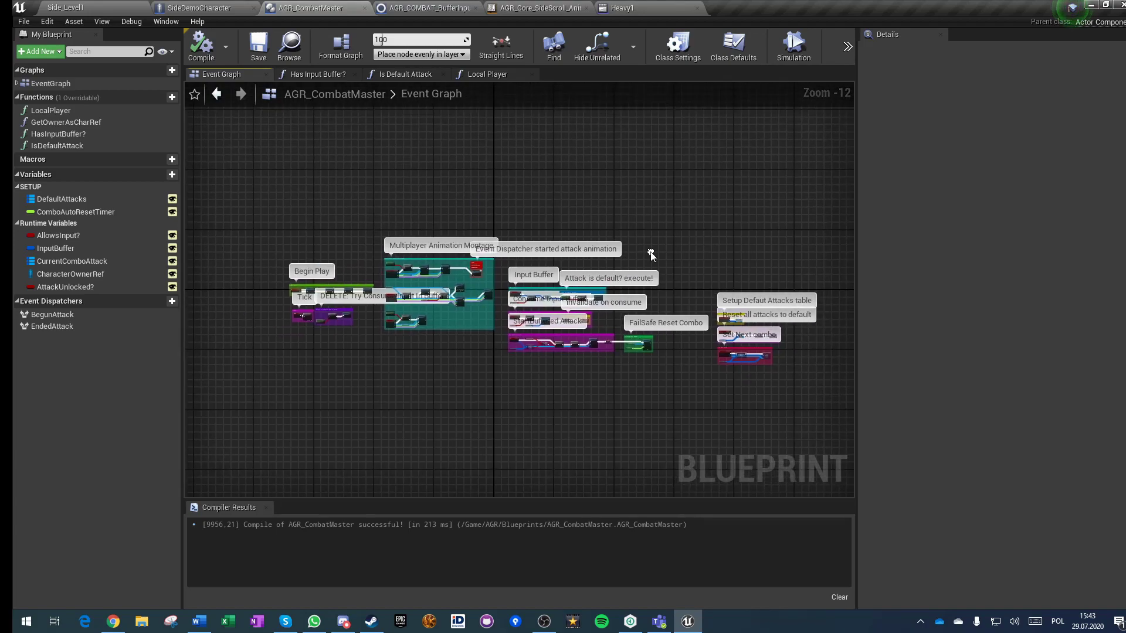
Inspect the AGR_COMBAT_SetNextCombo and AGR_COMBAT_BufferInput notifies in the Heavy1 montage.
left_click(655, 6)
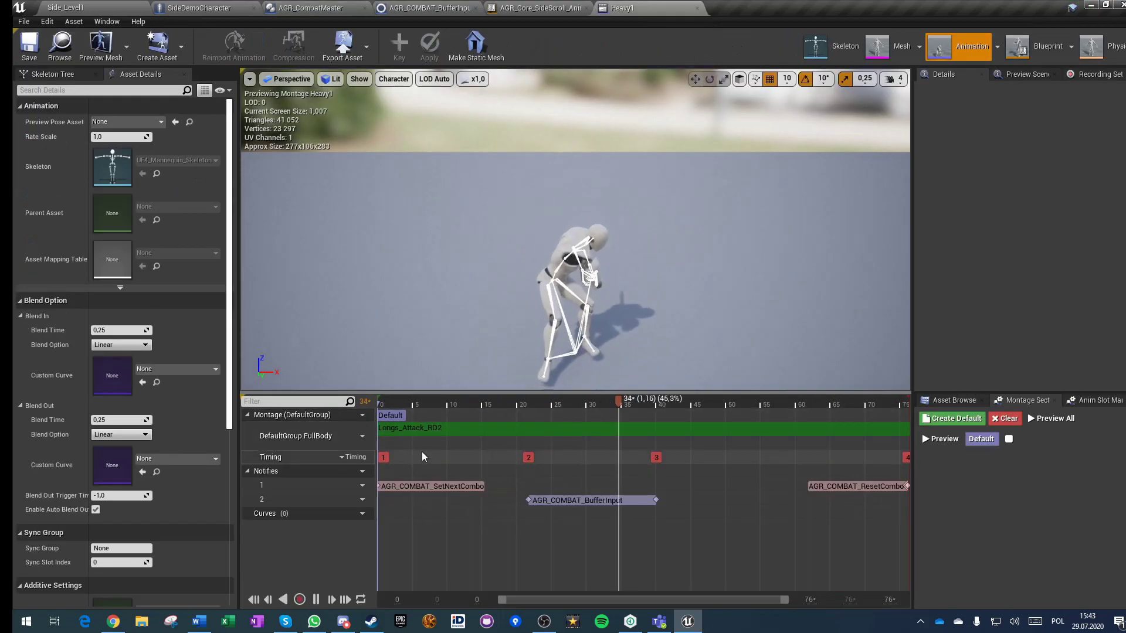
left_click(407, 486)
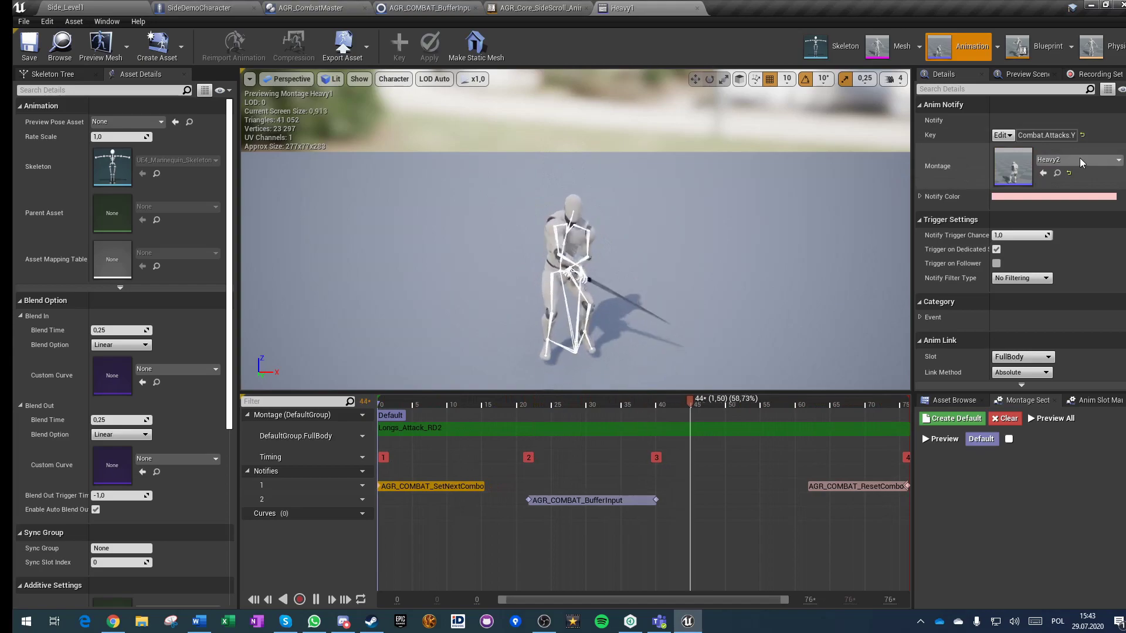
left_click(571, 499)
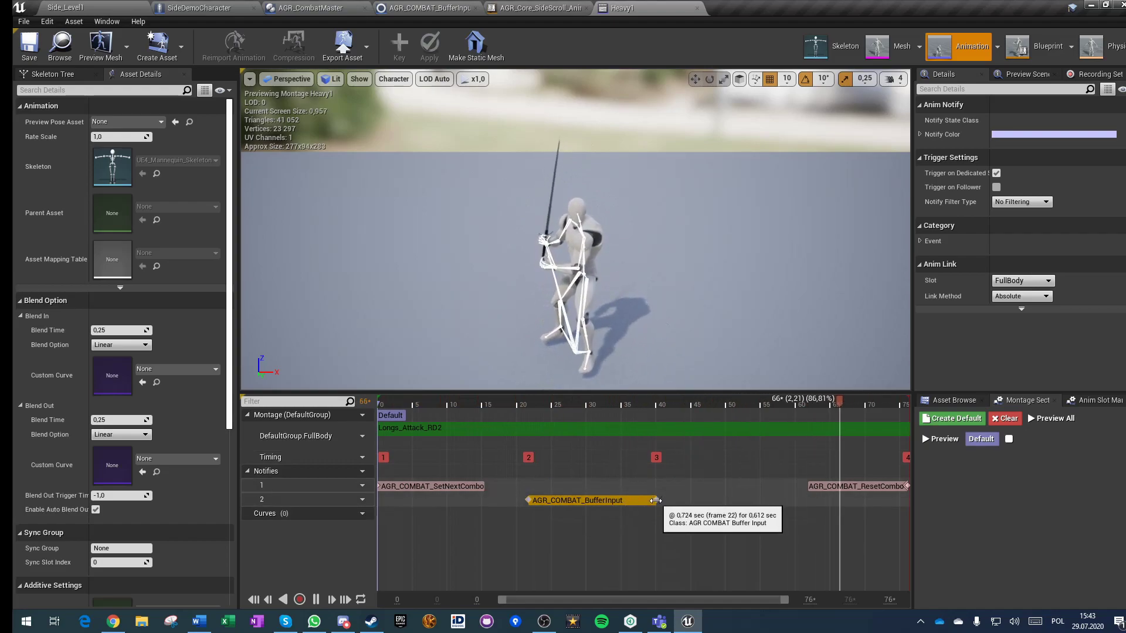
Shorten the AGR_COMBAT_BufferInput notify to end at about frame 30, and scrub the preview back to about frame 2.
left_click_drag(656, 500, 589, 500)
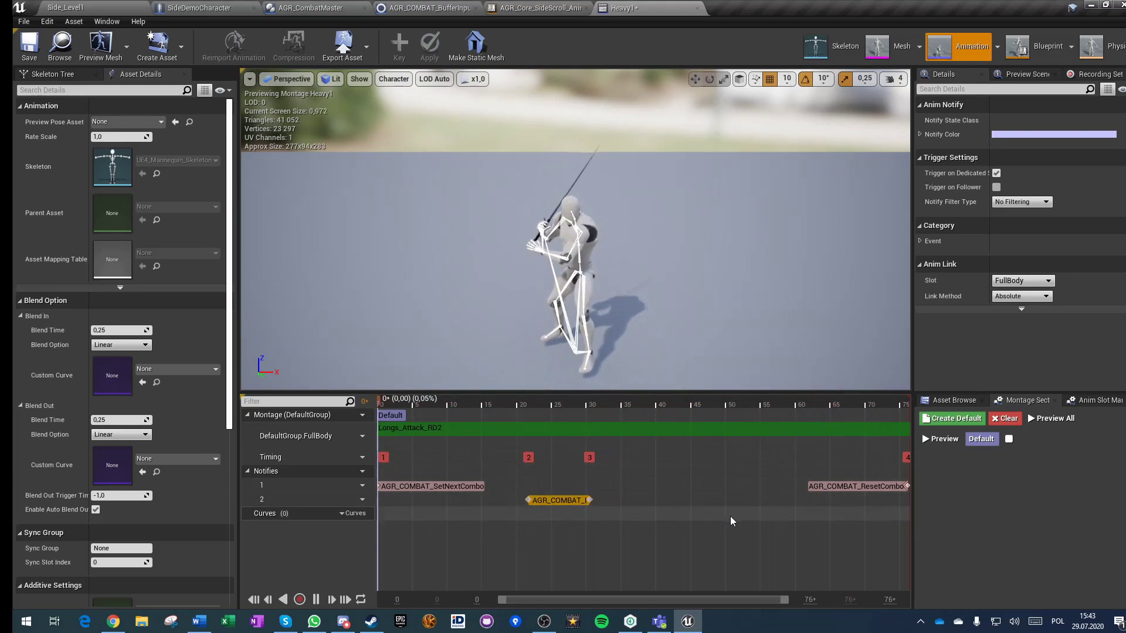
left_click(564, 500)
left_click_drag(565, 400, 396, 406)
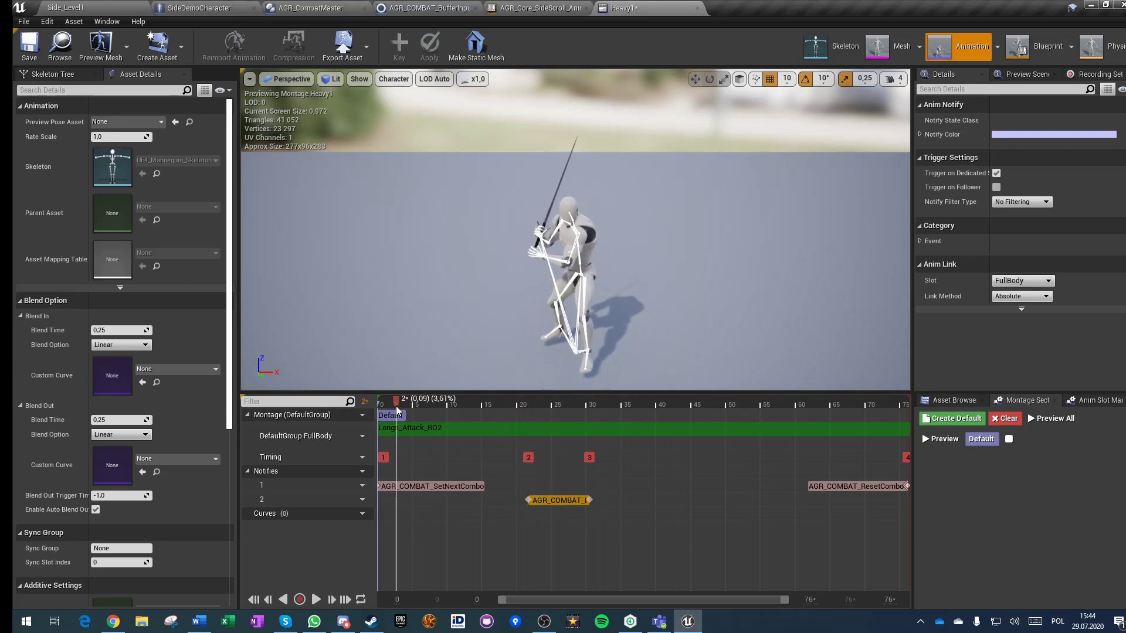
Review the details of the SetNextCombo, BufferInput and ResetCombo notifies one after another.
left_click(430, 486)
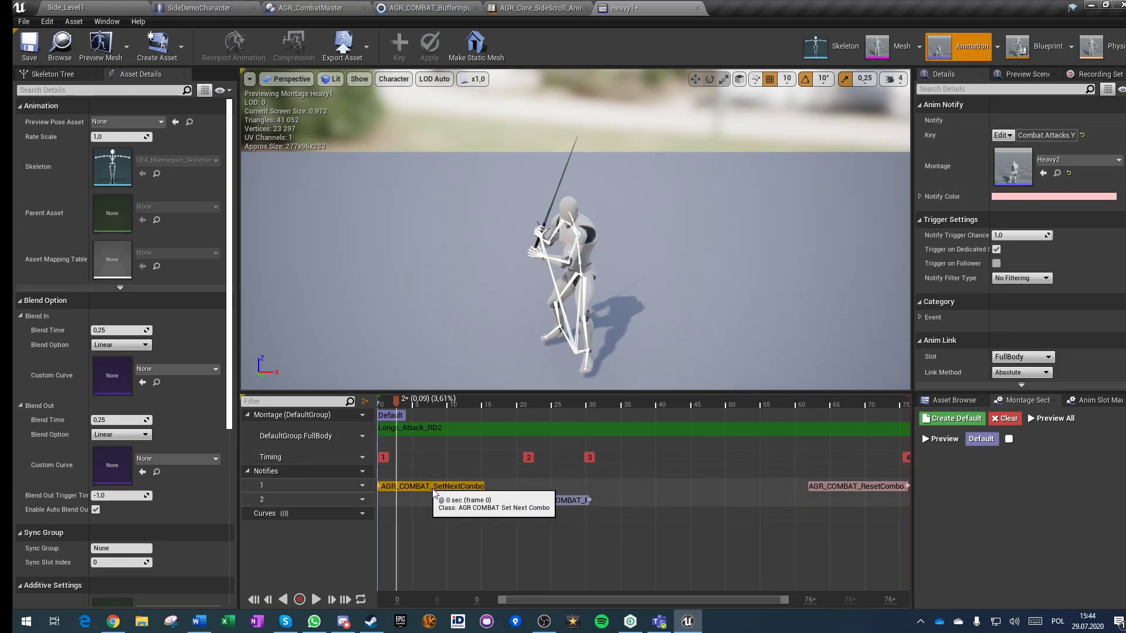
left_click(549, 499)
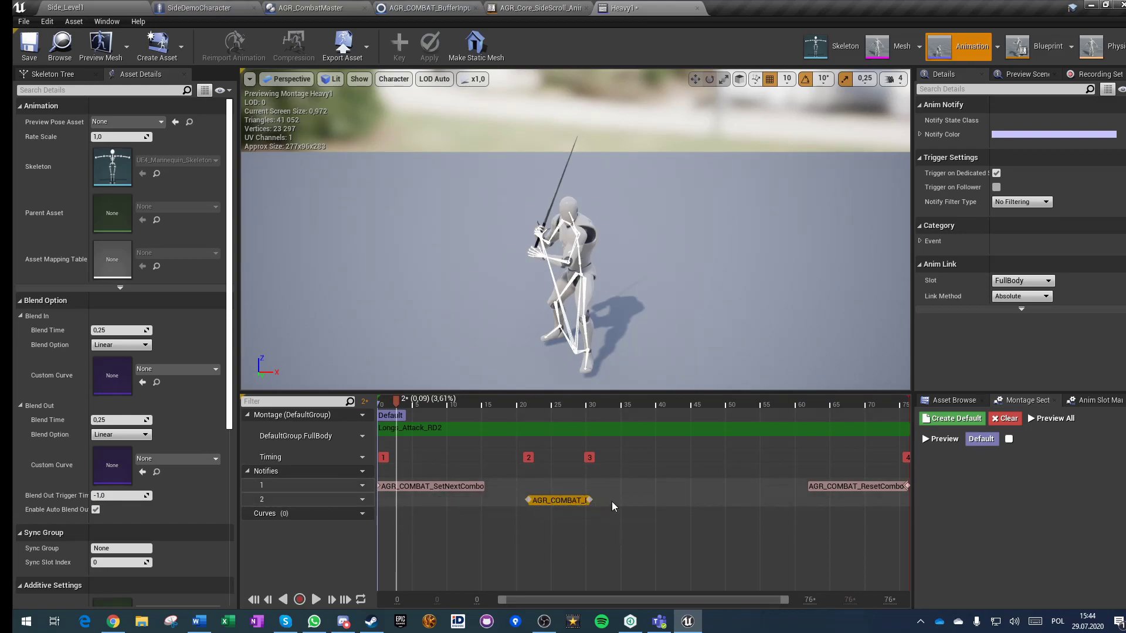
left_click(833, 487)
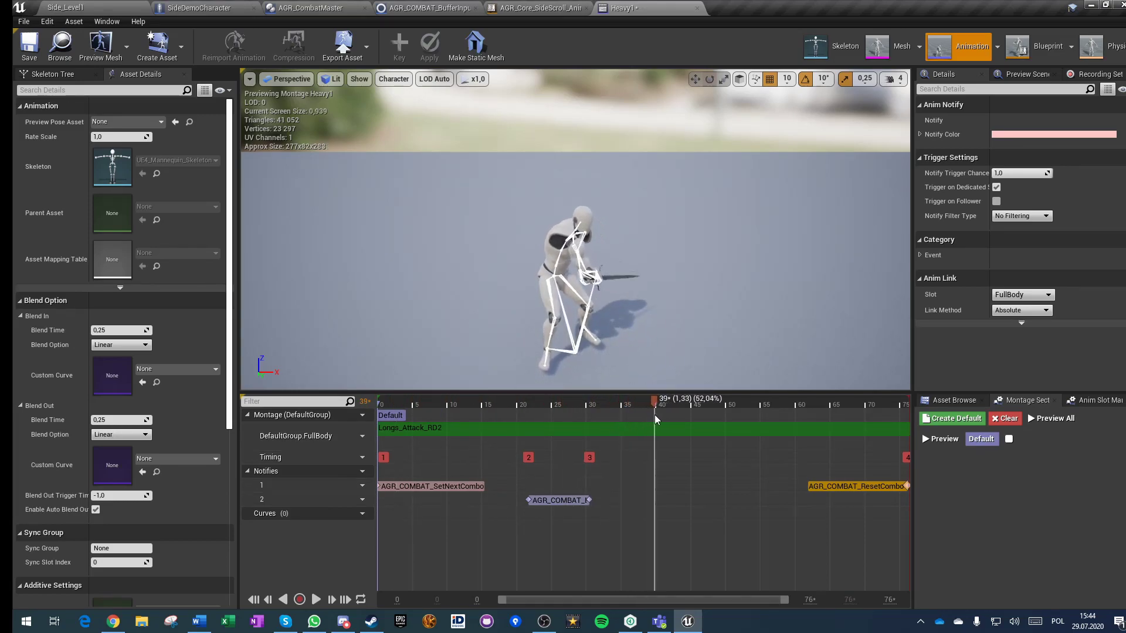
Extend the AGR_COMBAT_BufferInput notify to end at about frame 39 and save the Heavy1 montage.
left_click_drag(589, 500, 646, 499)
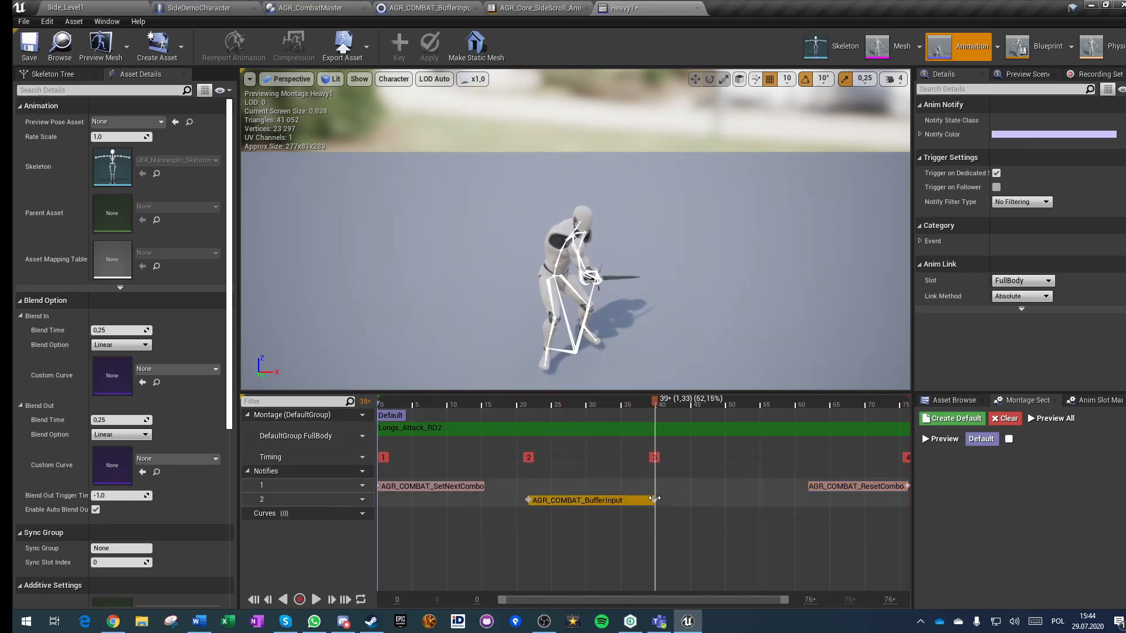
left_click(713, 504)
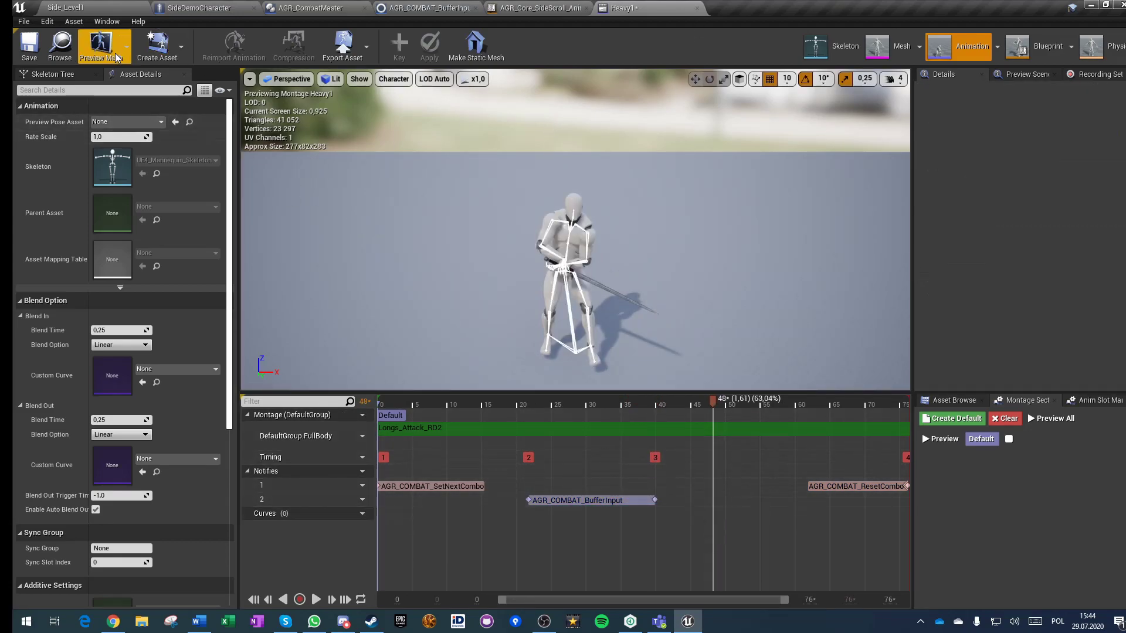
left_click(29, 46)
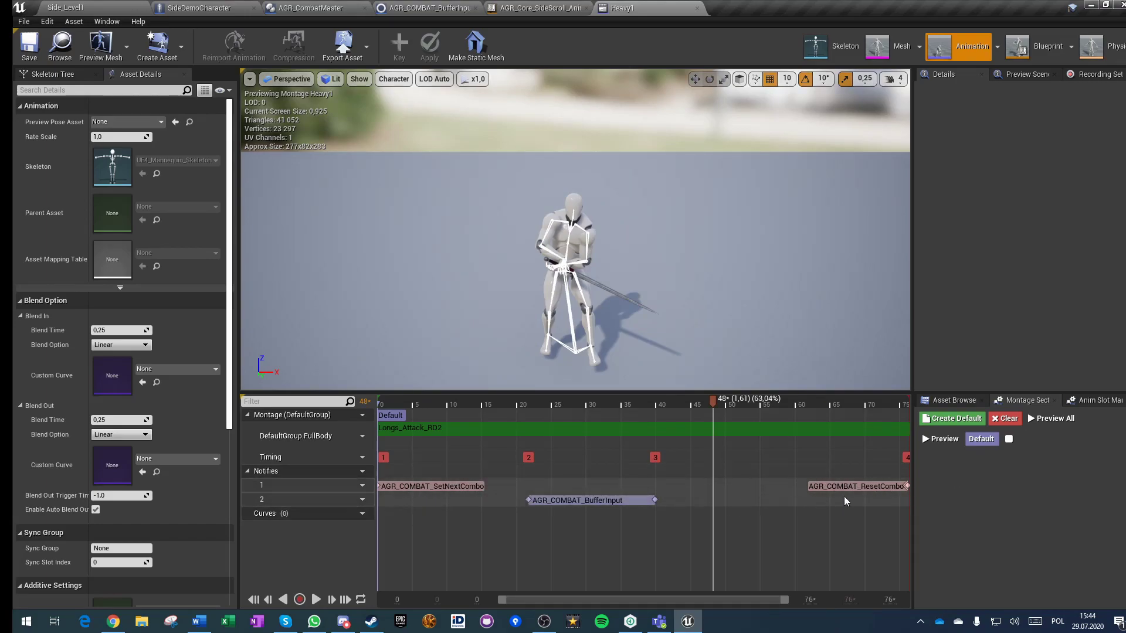
Check the details of the ResetCombo notify and of the SetNextCombo notify.
left_click(858, 486)
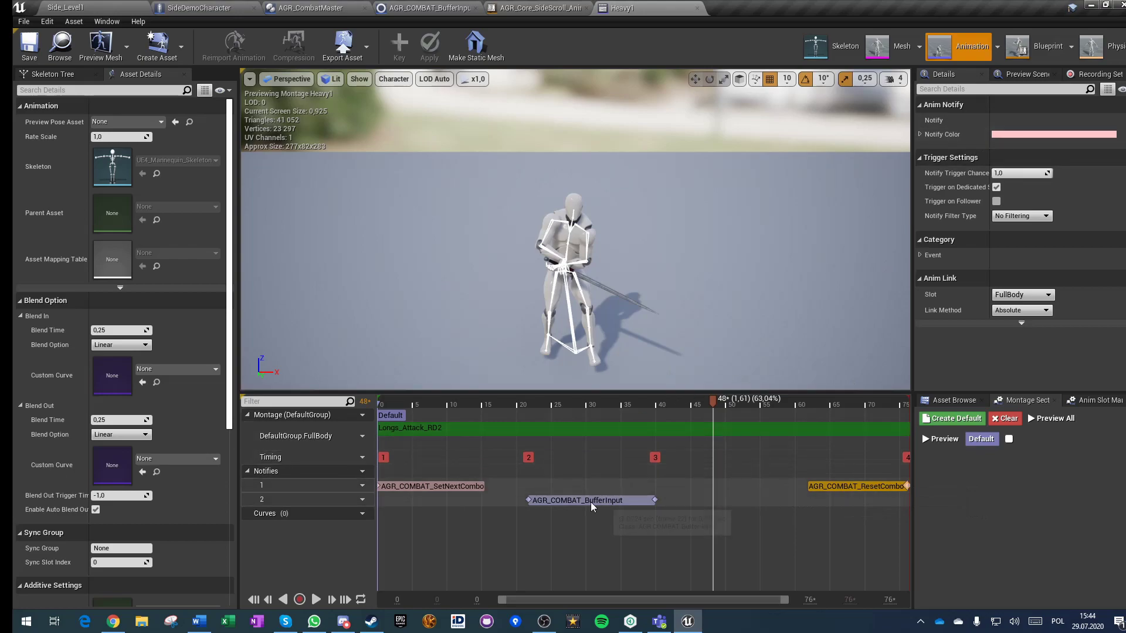
left_click(455, 486)
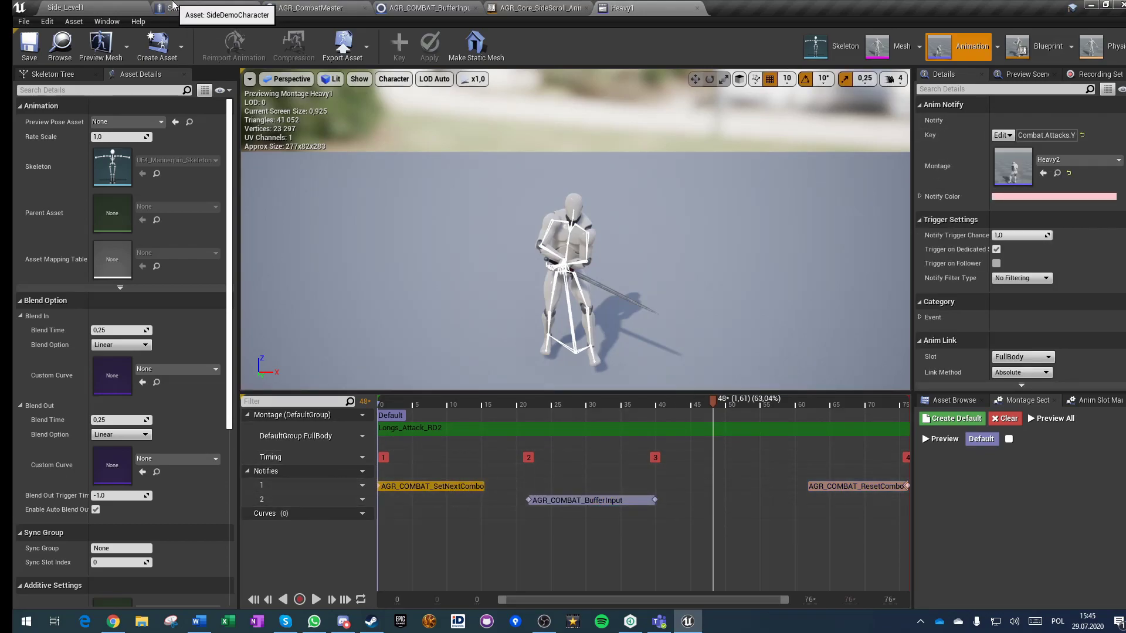
Return to Side_Level1 and start playing it in the selected viewport in full screen.
left_click(160, 6)
left_click(57, 5)
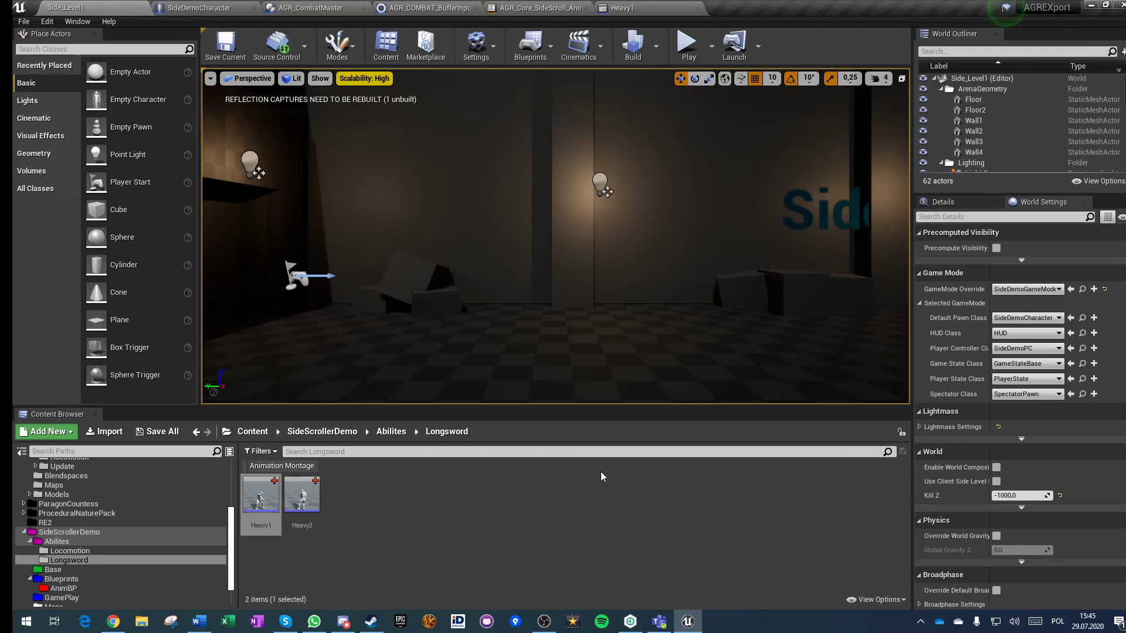
left_click(712, 52)
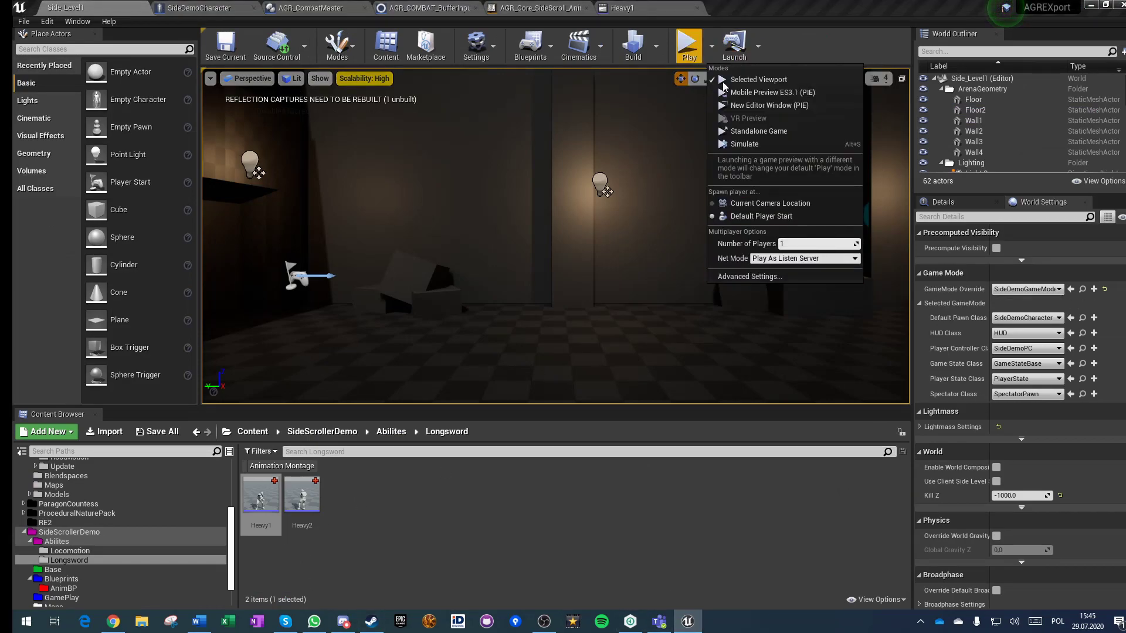
left_click(787, 277)
left_click(759, 79)
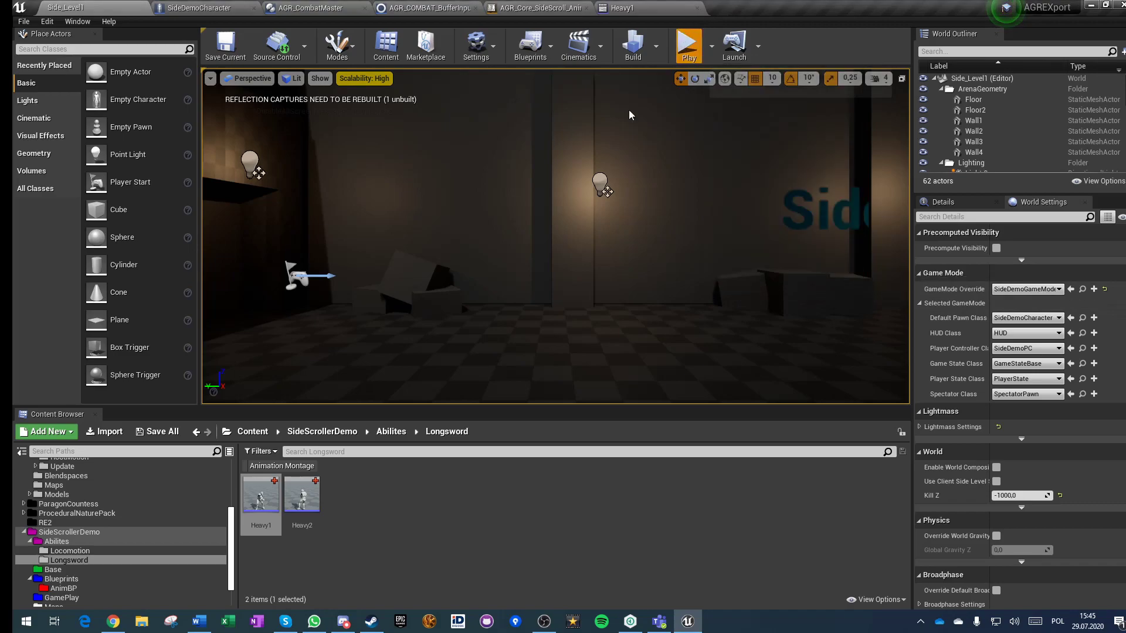
key("F11")
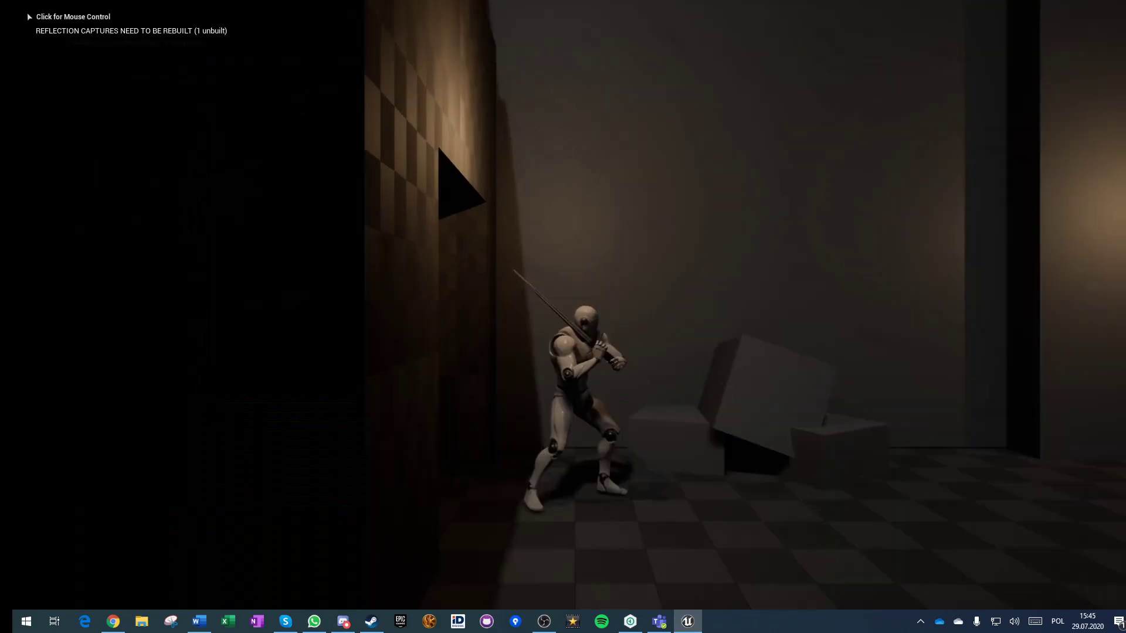
Playtest the longsword character by running both ways through the level, jumping and changing direction.
key("d")
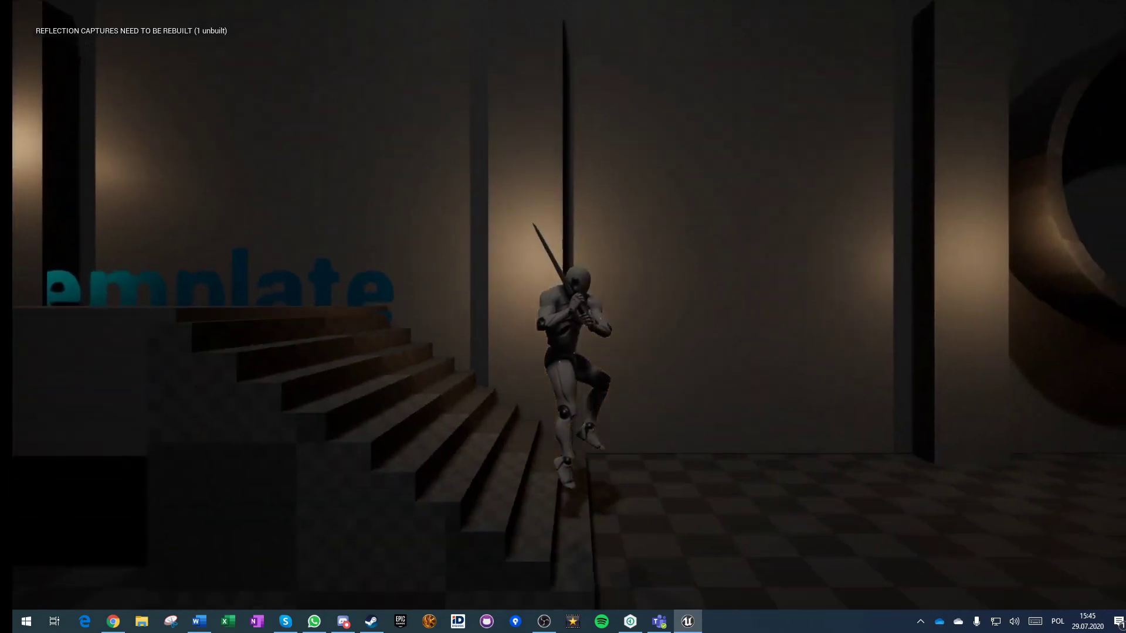
key("d")
key("space")
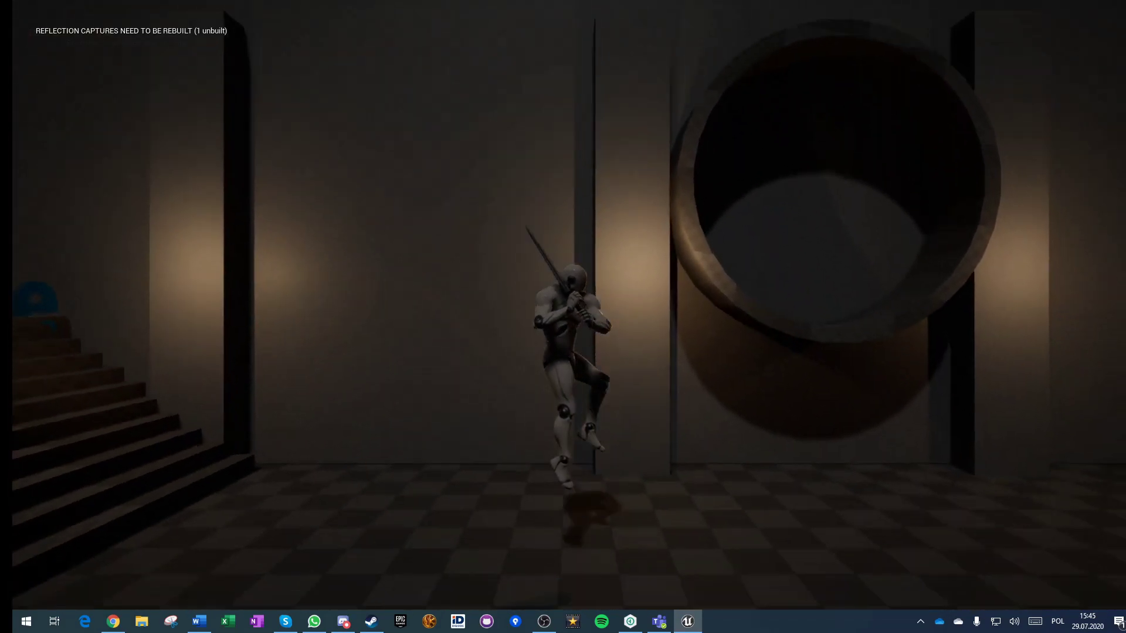
key("a")
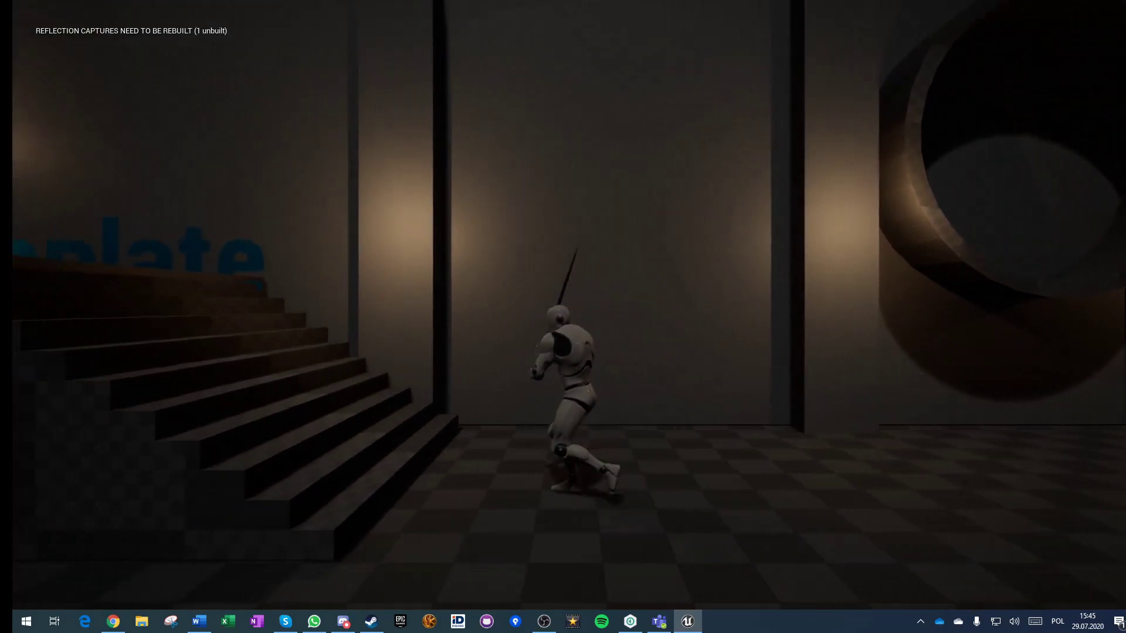
key("d")
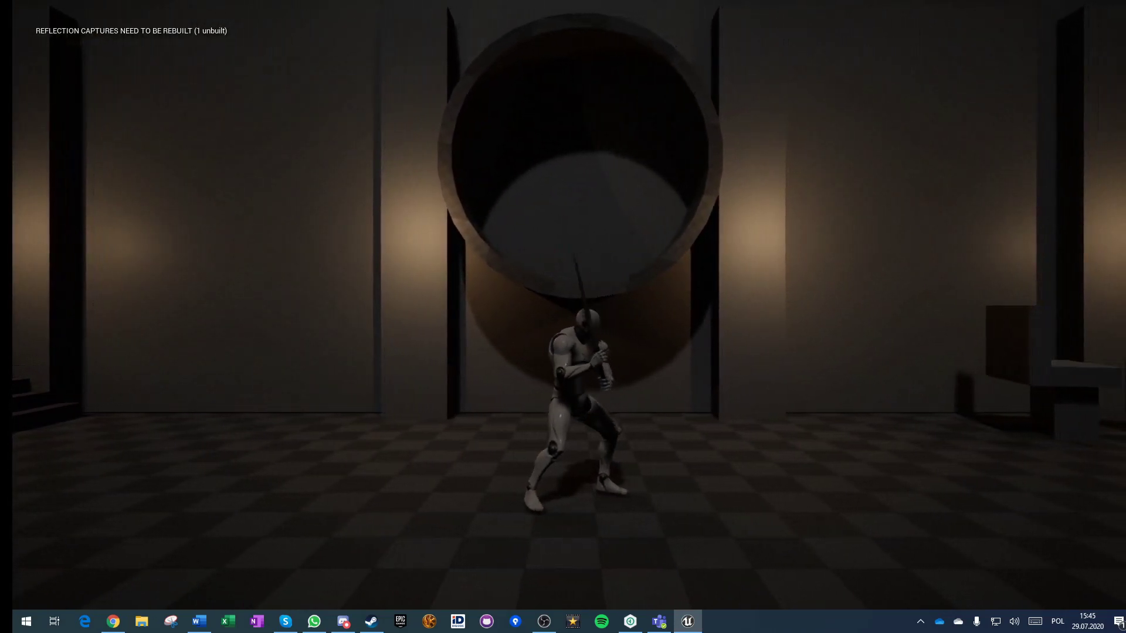
key("d")
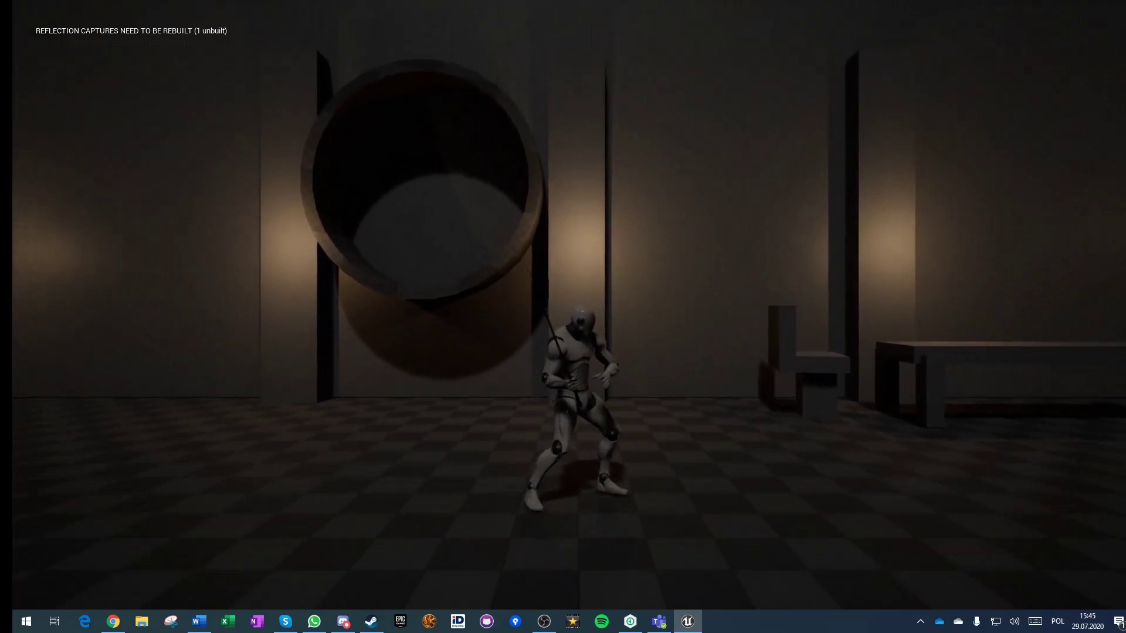
key("s")
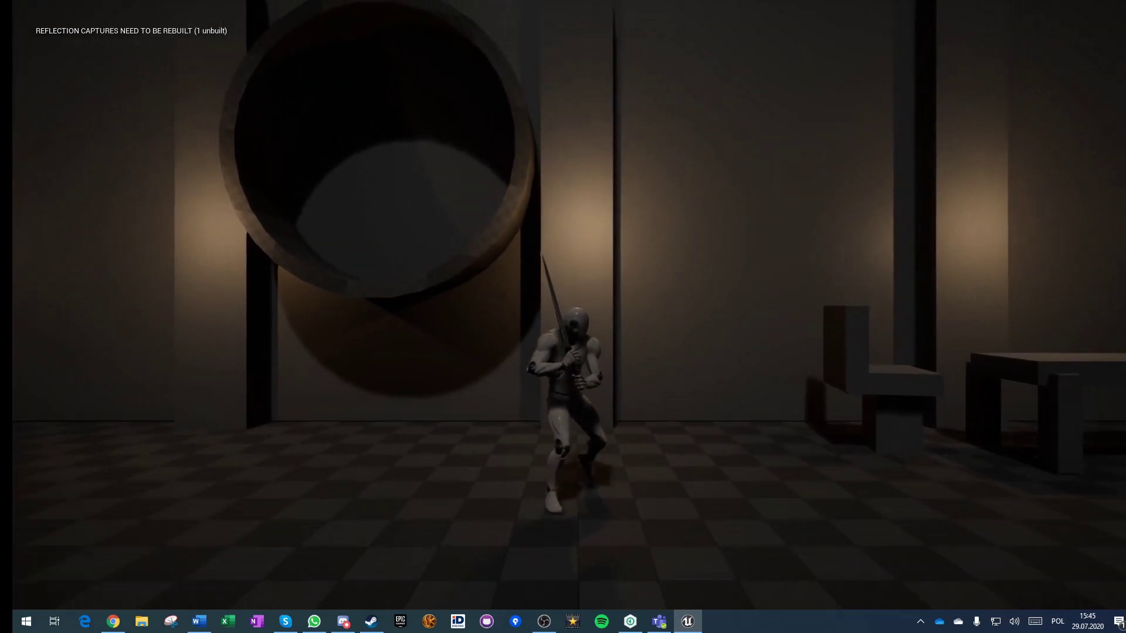
key("w")
key("a")
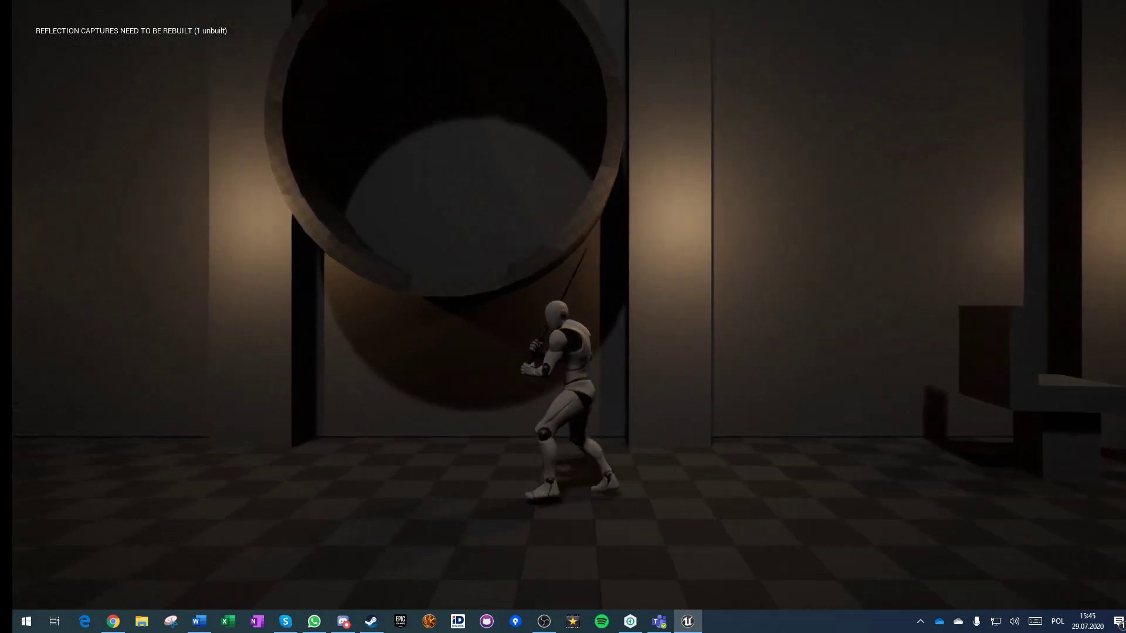
Playtest the longsword character's movement by running from the large pipe to the table and turning back.
key("s")
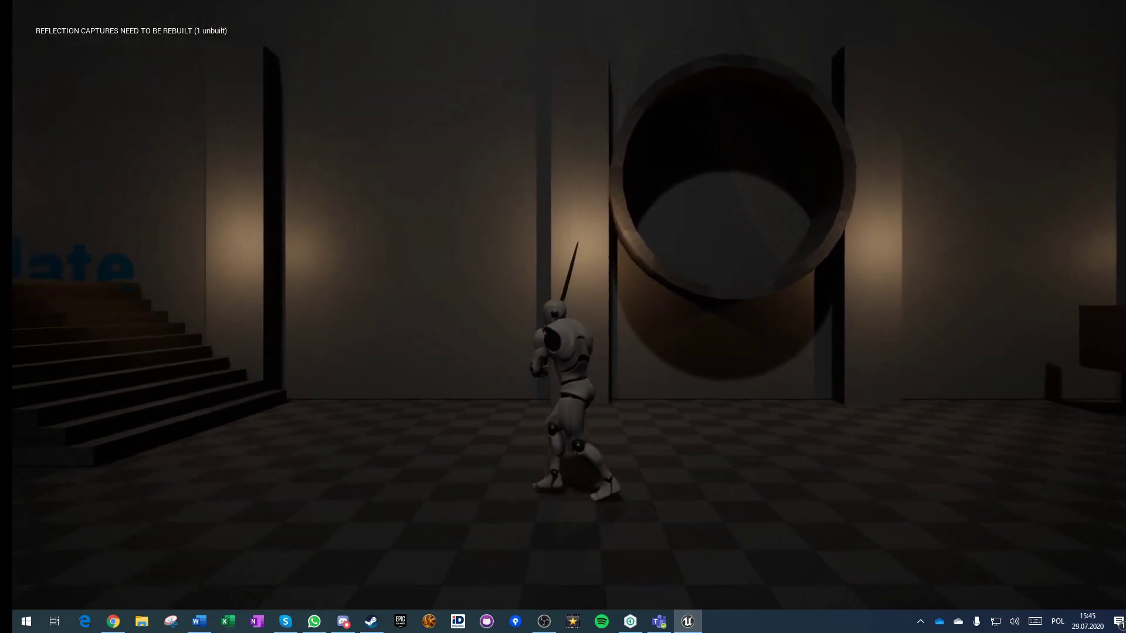
key("a")
key("d")
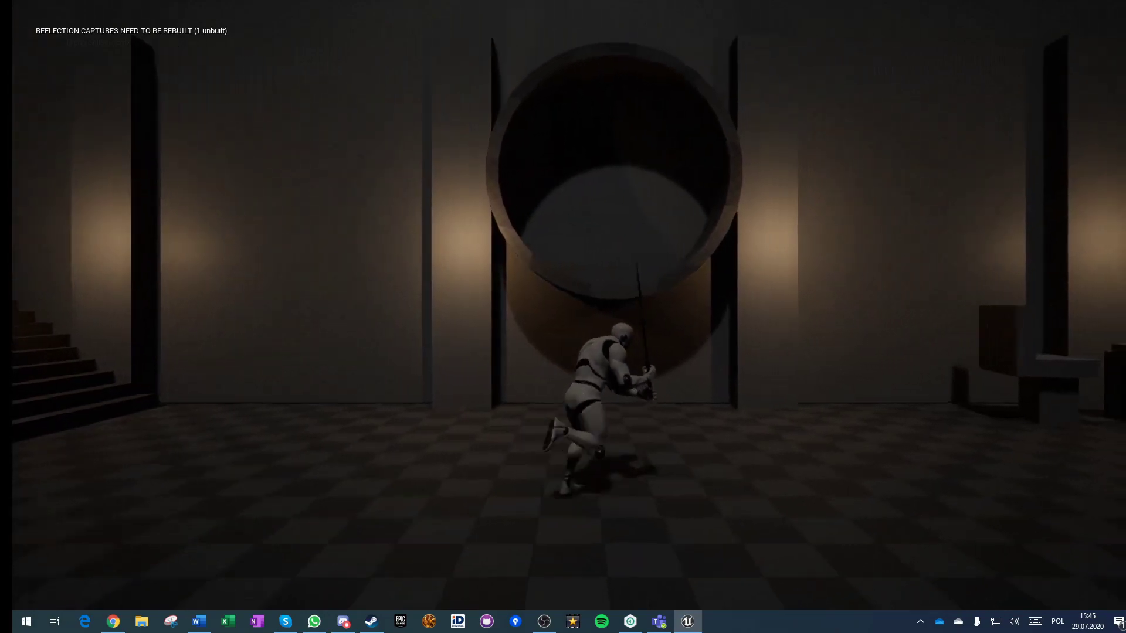
key("s")
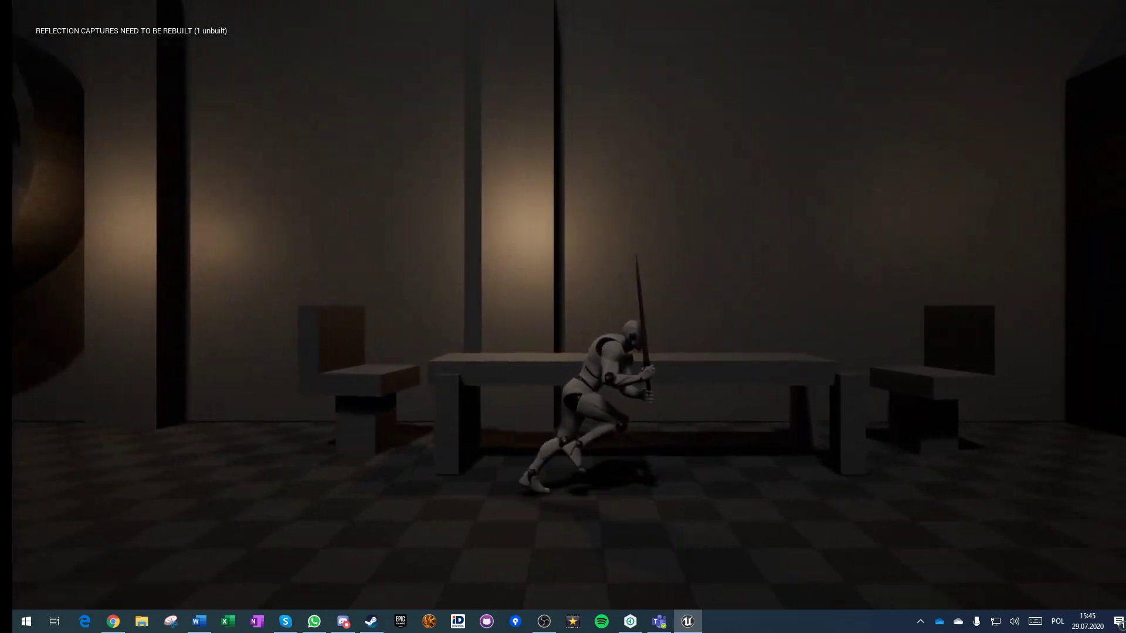
key("a")
key("w")
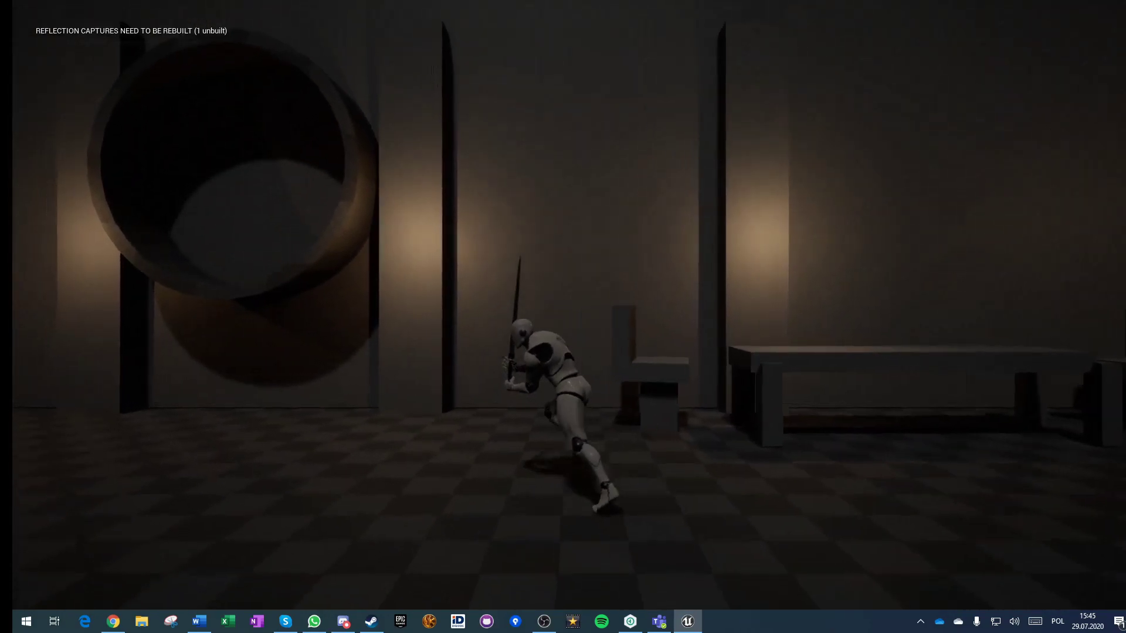
Run past the large pipe toward the stairs and test the longsword stances while reversing direction.
key("a")
key("s")
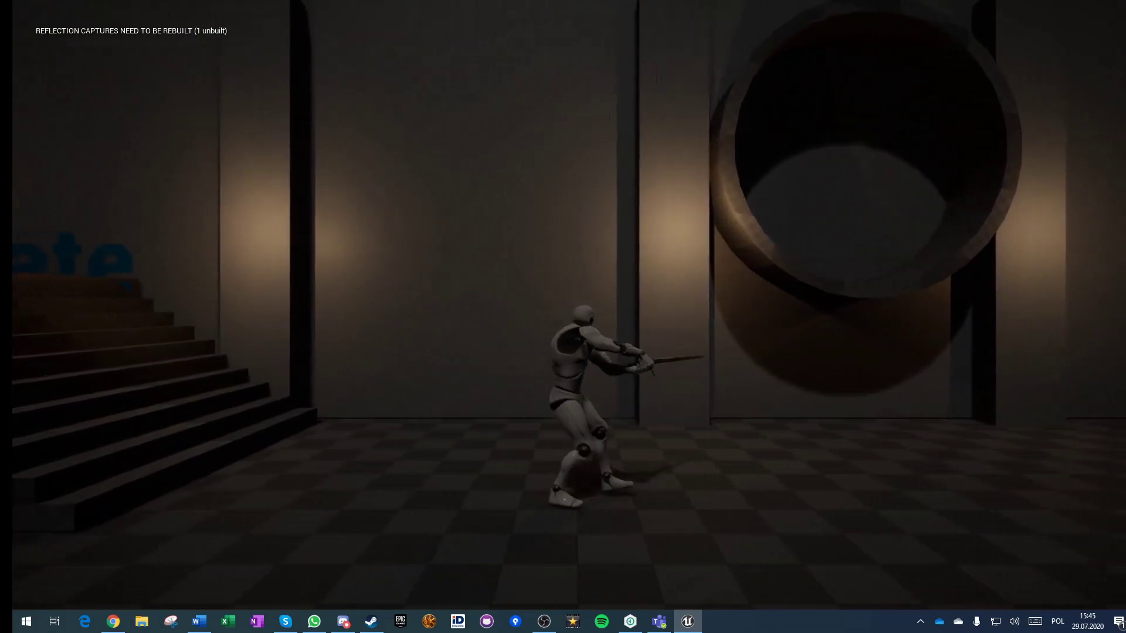
key("d")
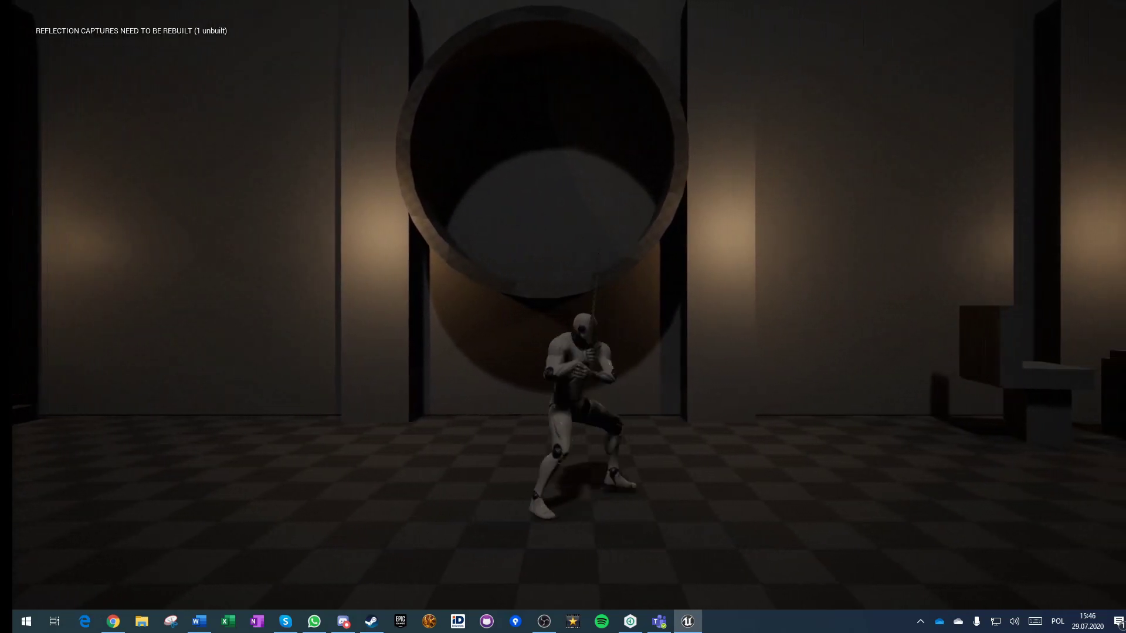
key("a")
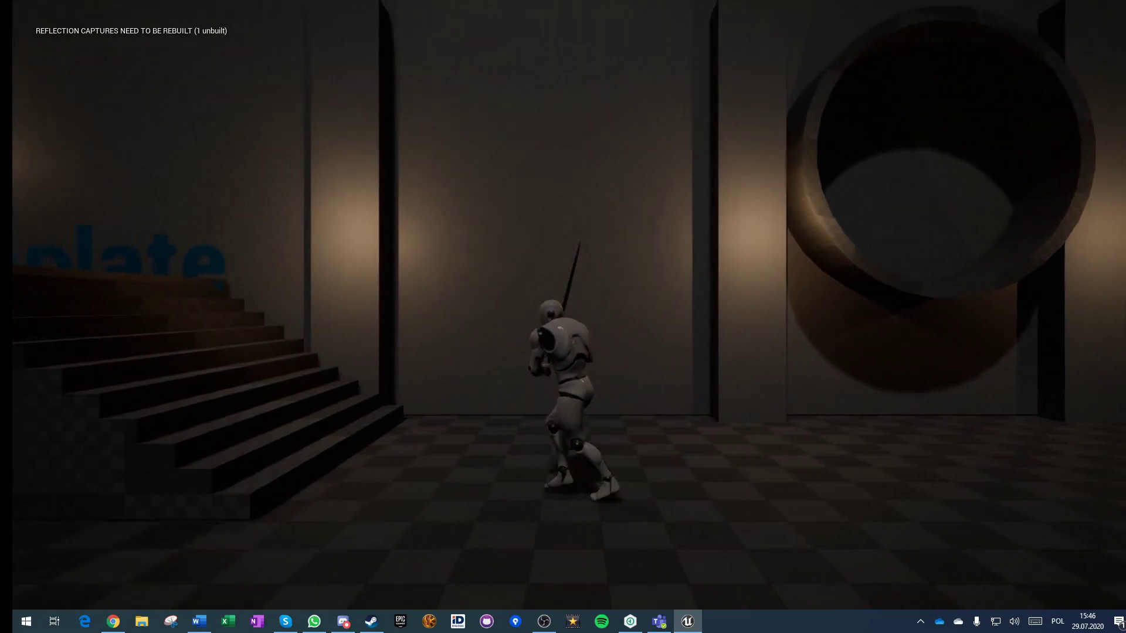
Run and jump the character over the stairs and past the Side Scroller sign to the level's far wall.
key("s")
key("a")
key("space")
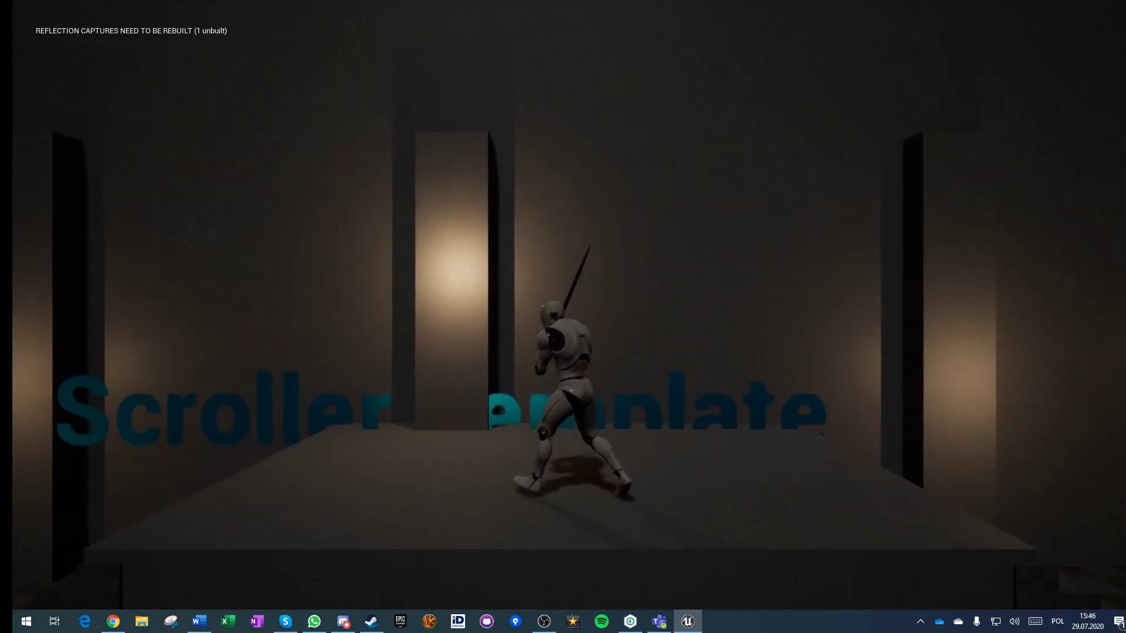
key("a")
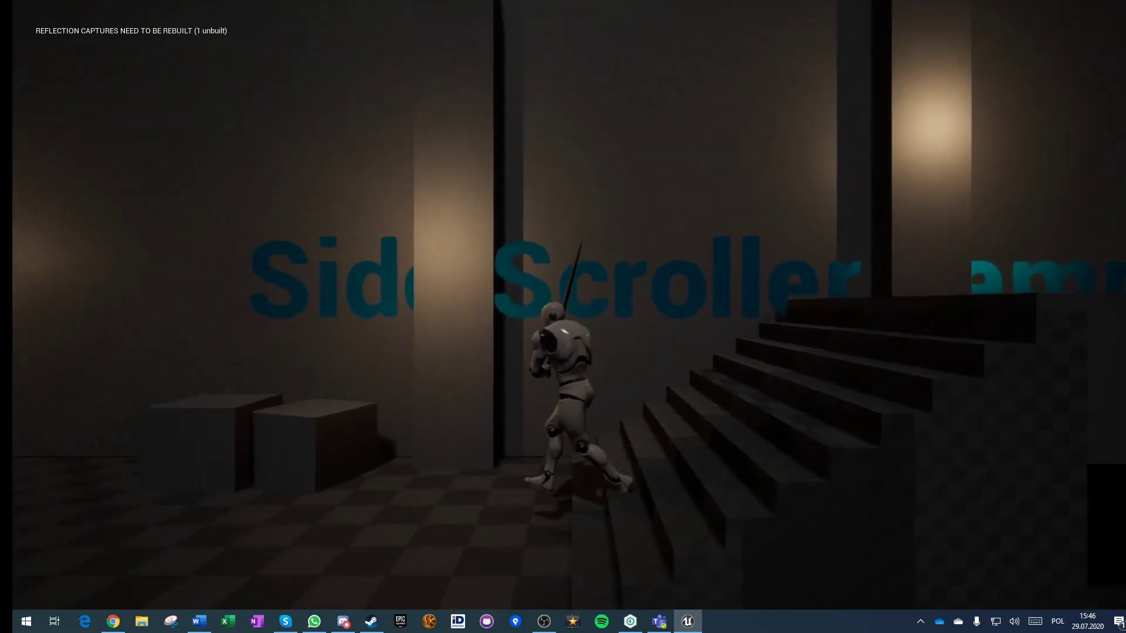
key("a")
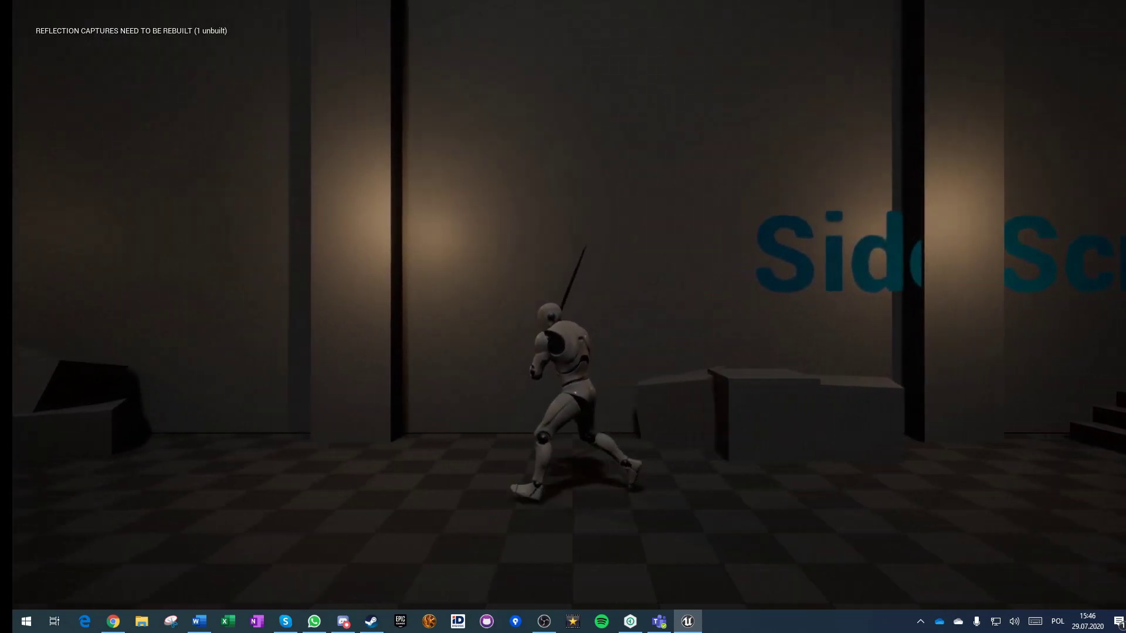
key("a")
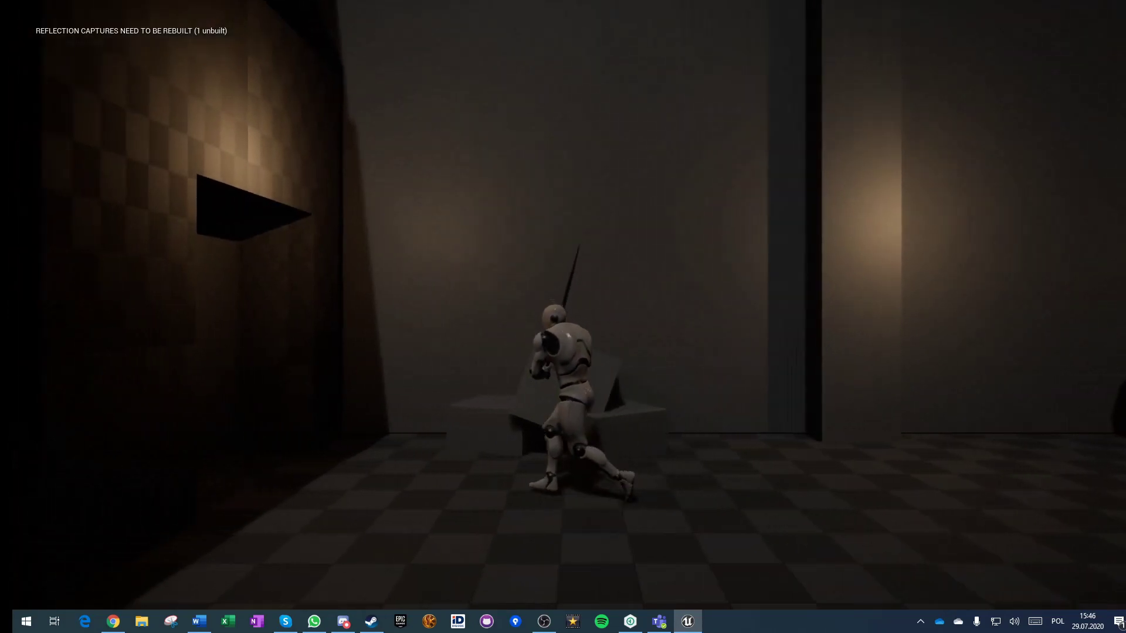
Turn the character around at the far wall and run back toward the Side Scroller sign.
key("d")
key("d")
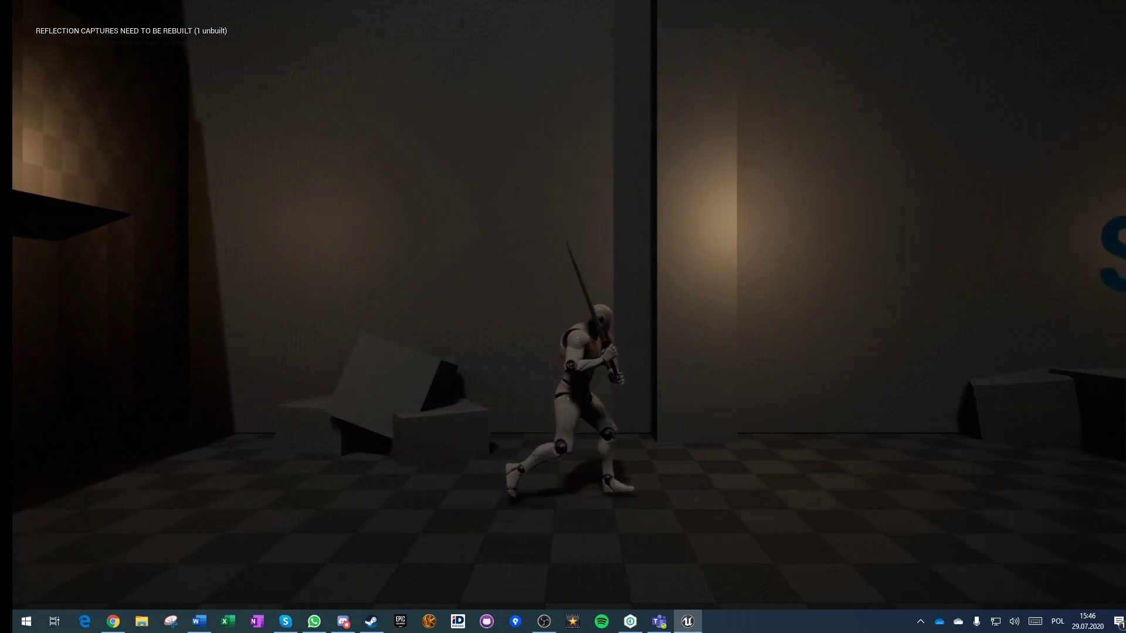
key("d")
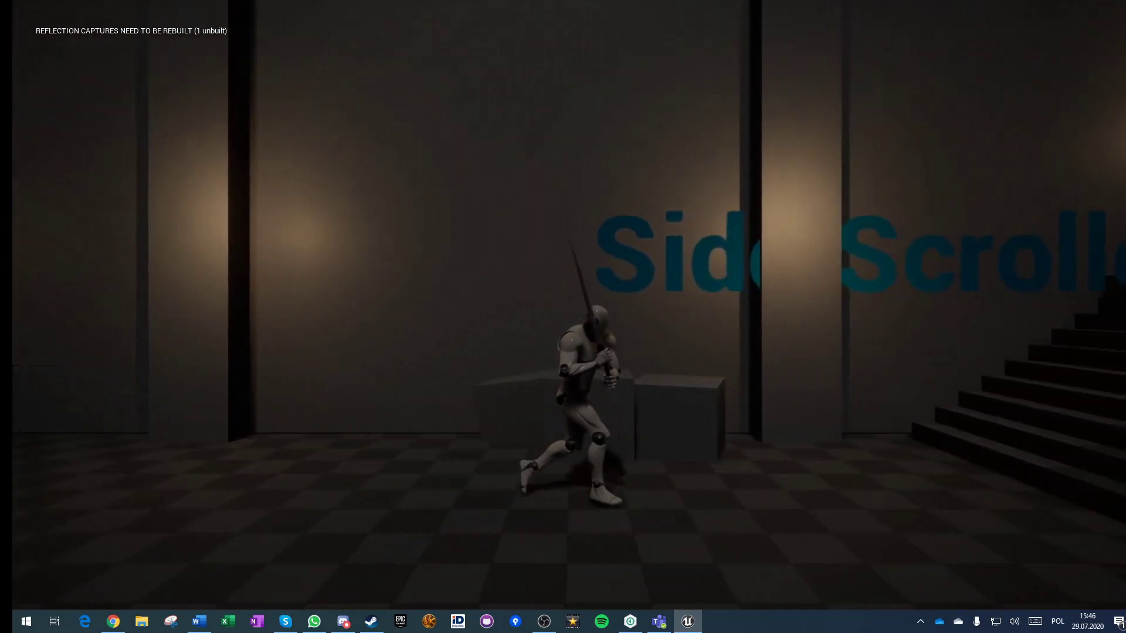